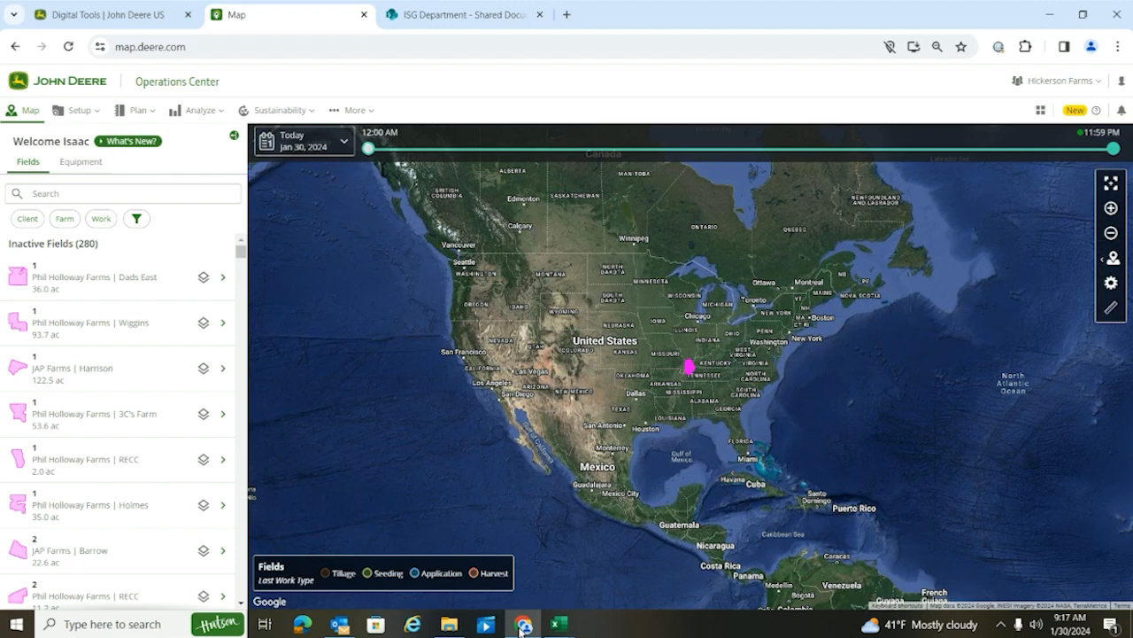
# Step: Open the land management page and start adding a new field location
pyautogui.click(87, 117)
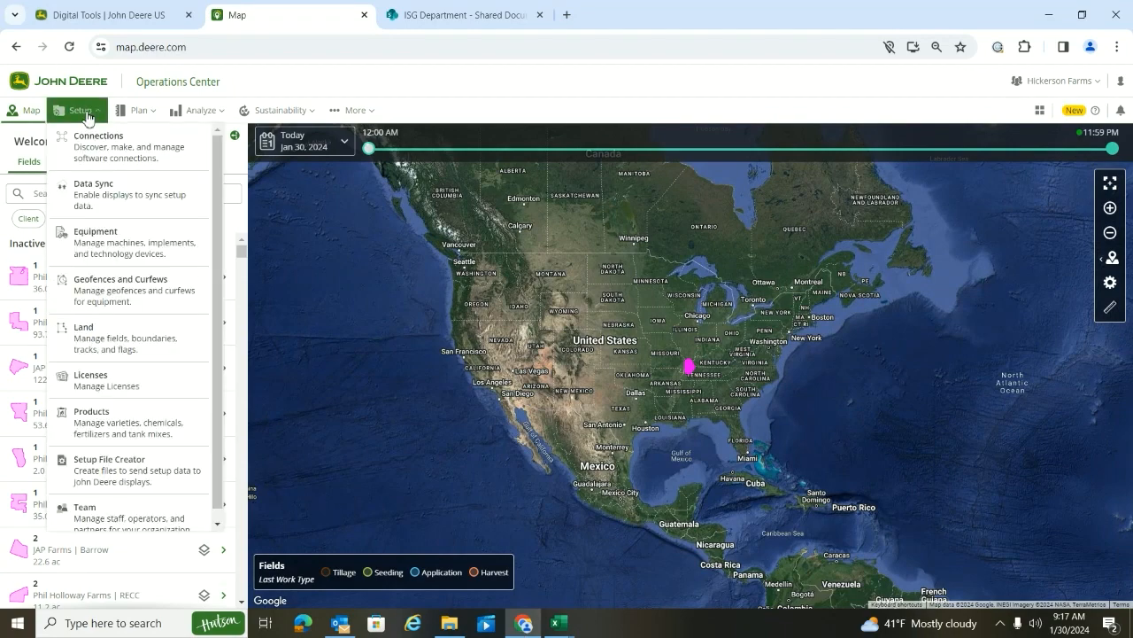
pyautogui.click(147, 345)
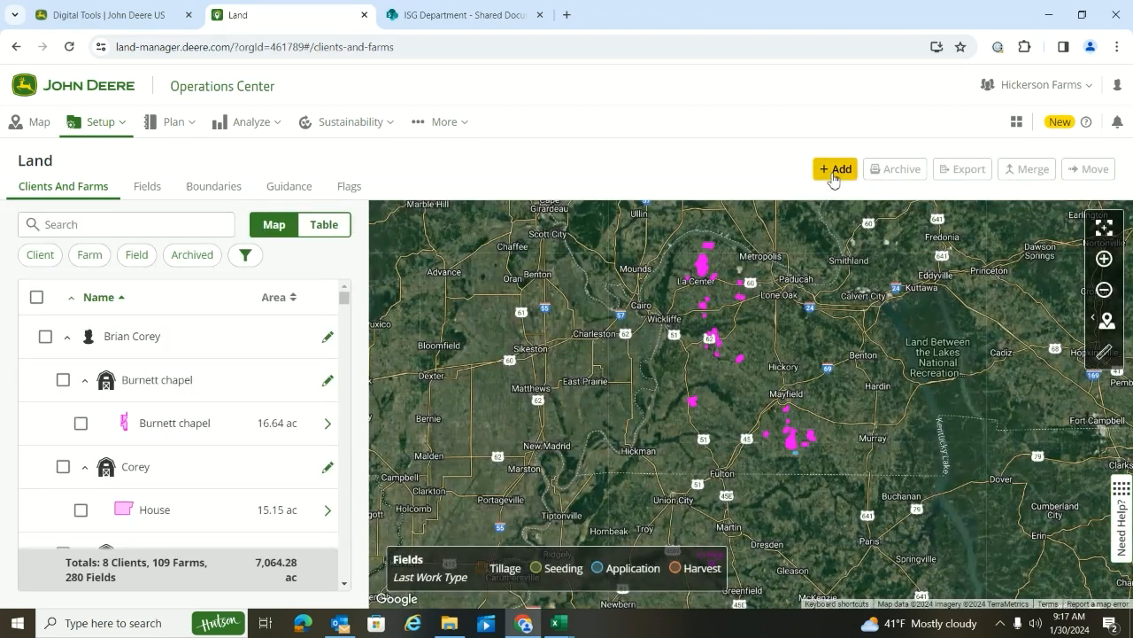
pyautogui.click(832, 171)
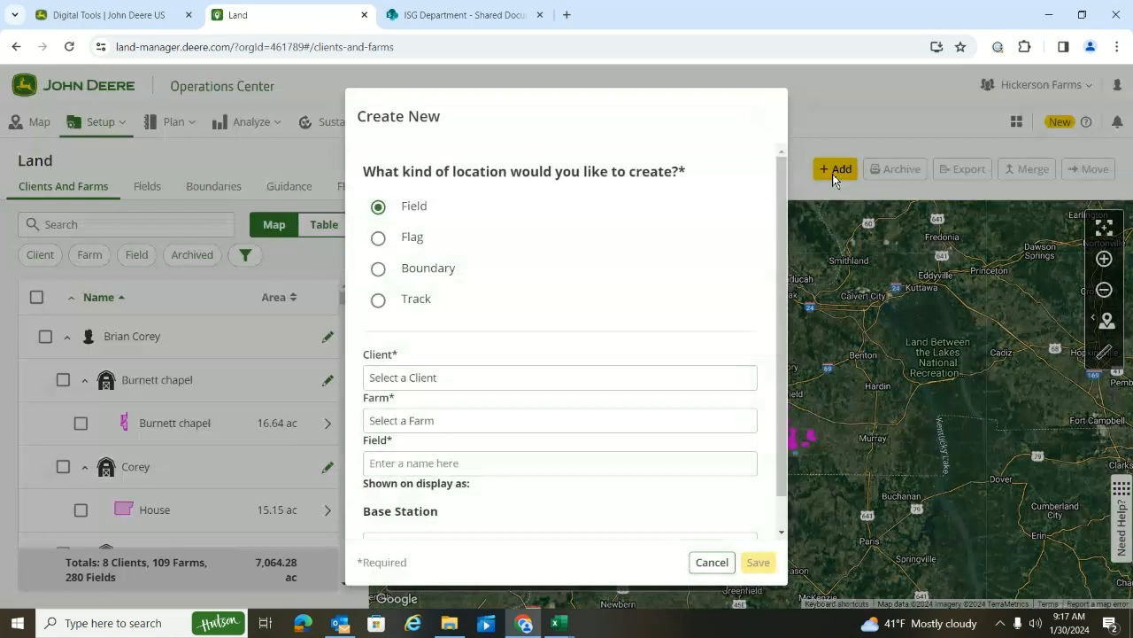
# Step: Create the field under a new client and new farm, entering the owner's name for client, farm and field, with no base station
pyautogui.click(452, 383)
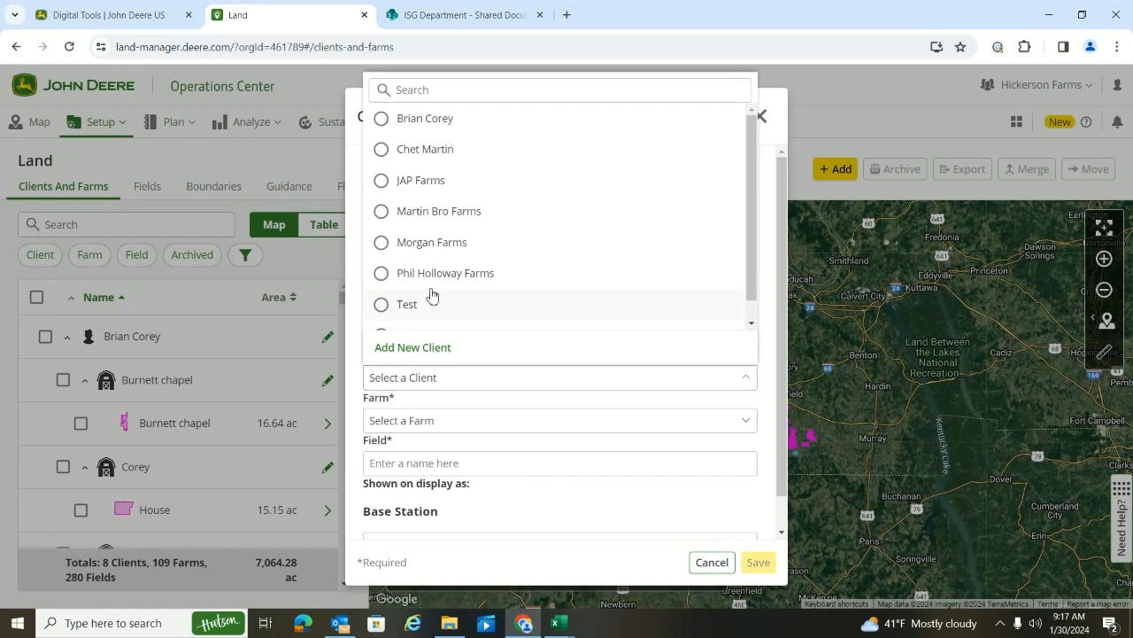
pyautogui.scroll(-1, 435, 286)
pyautogui.scroll(1, 435, 287)
pyautogui.scroll(-1, 433, 286)
pyautogui.click(450, 347)
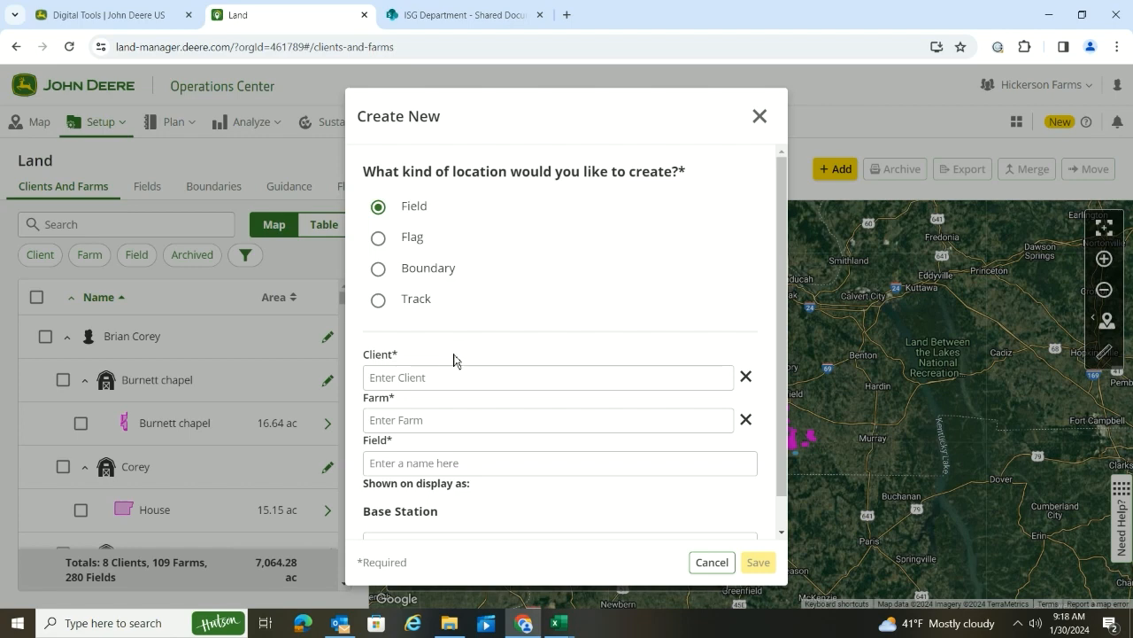
pyautogui.click(456, 367)
pyautogui.write('Isaac H')
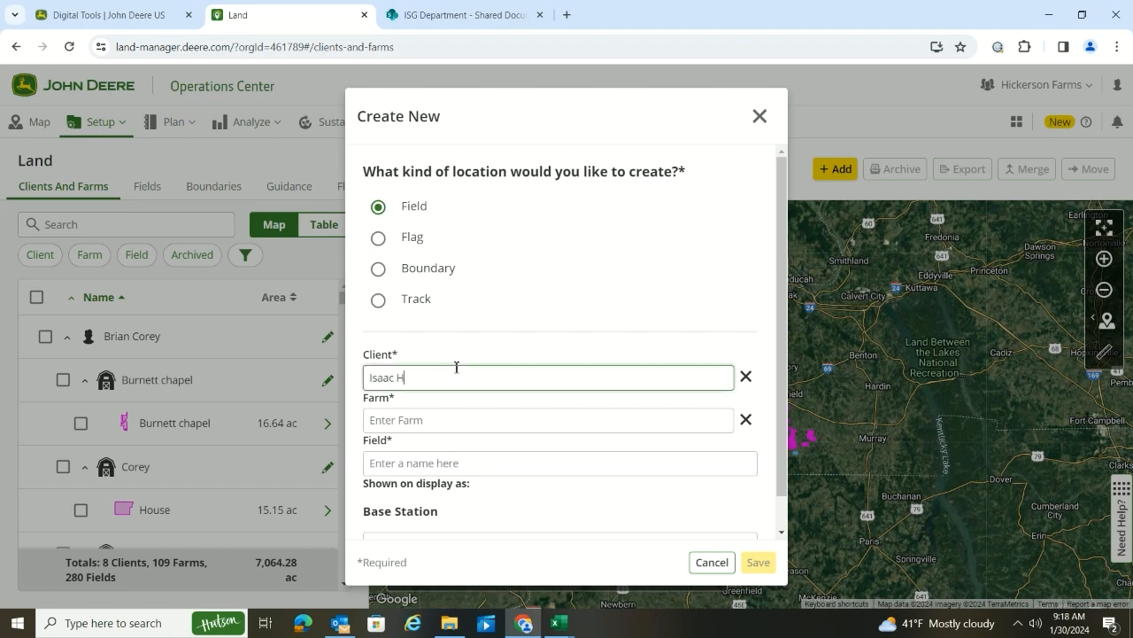
pyautogui.click(485, 420)
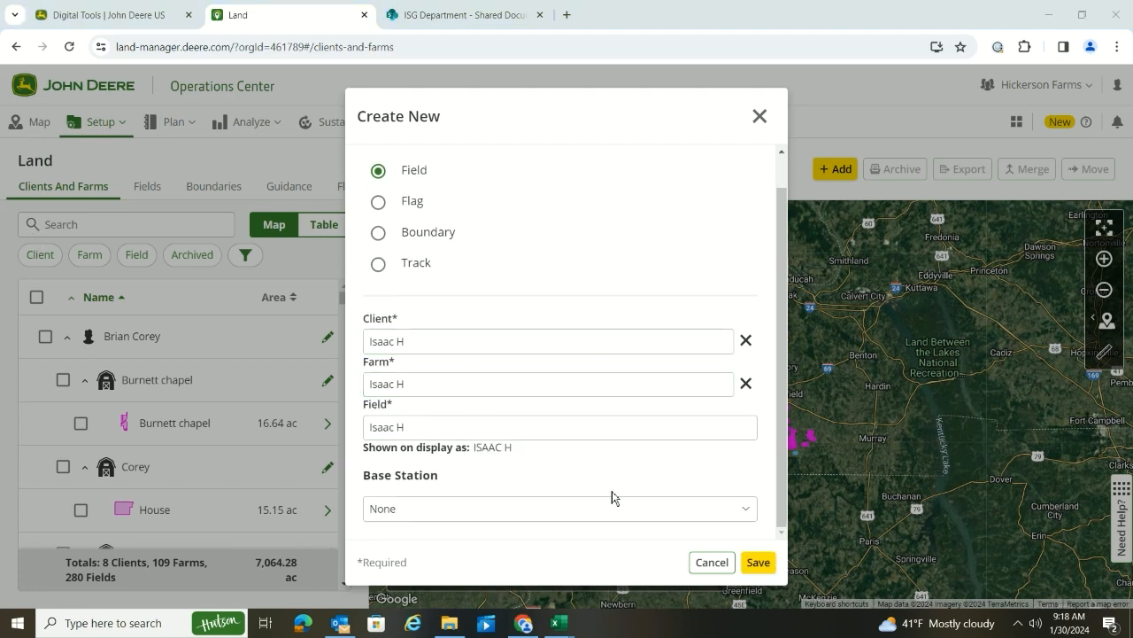
pyautogui.click(766, 565)
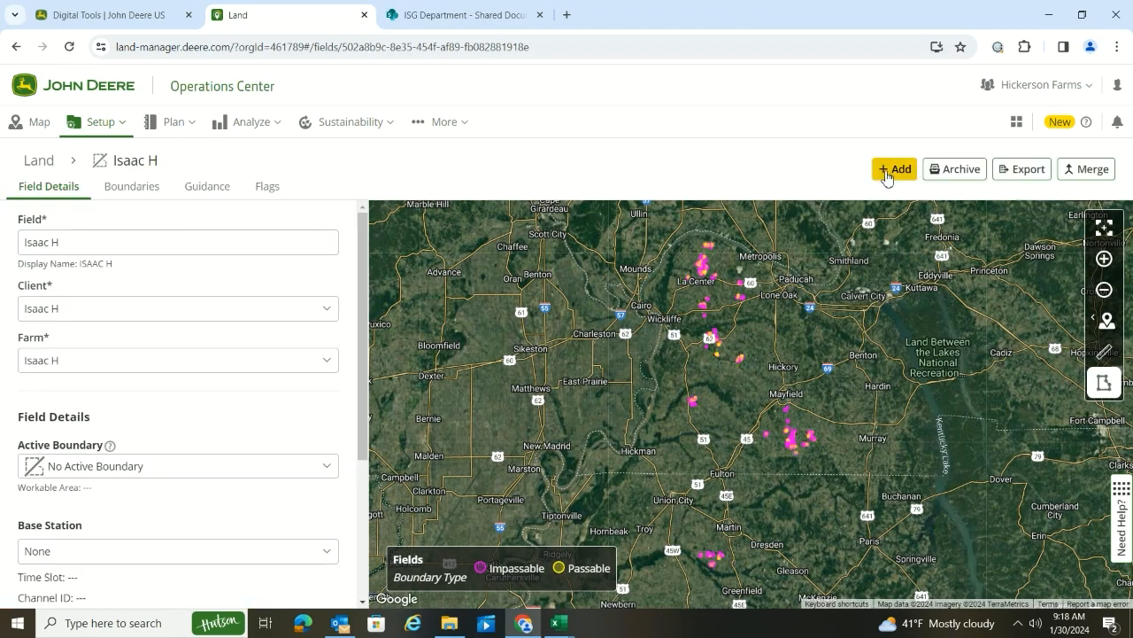
# Step: Start a newly drawn boundary associated with the new field
pyautogui.click(890, 171)
pyautogui.click(436, 274)
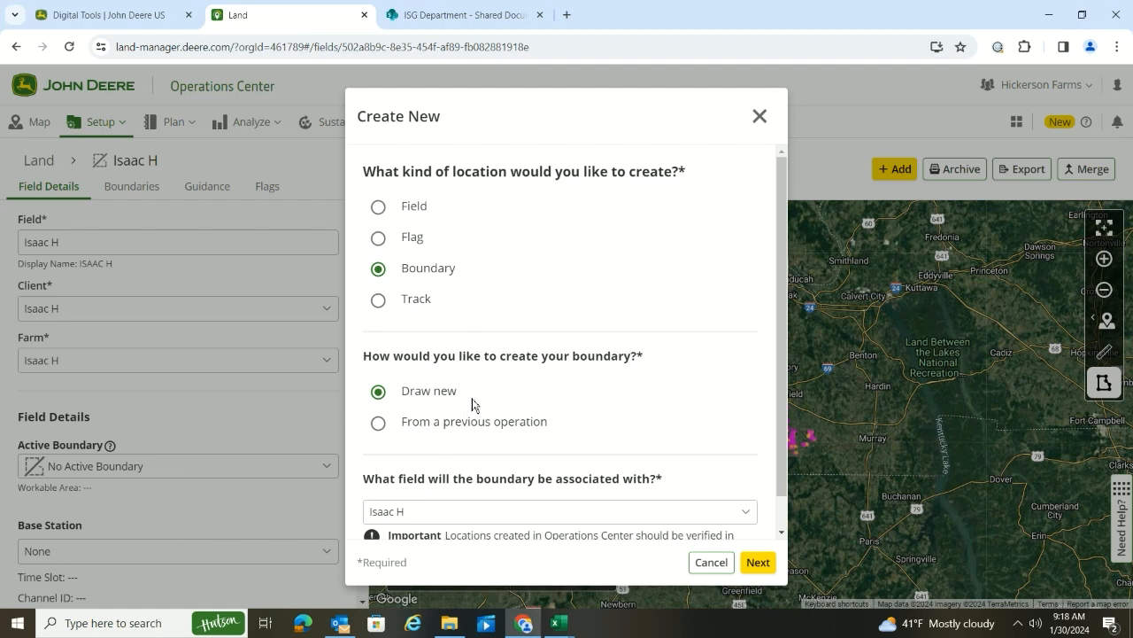
pyautogui.scroll(-1, 470, 404)
pyautogui.click(759, 563)
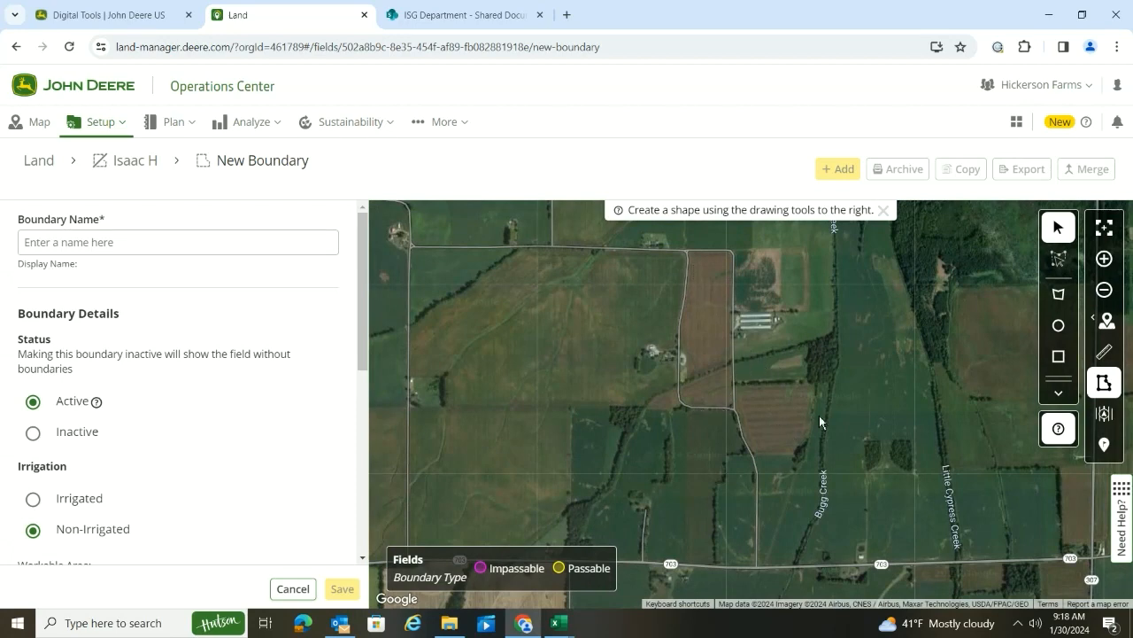
# Step: Draw a polygon of about 38 ac around the long field between Conner Rd and Pharis Ln, ending at the tree line
pyautogui.click(1061, 299)
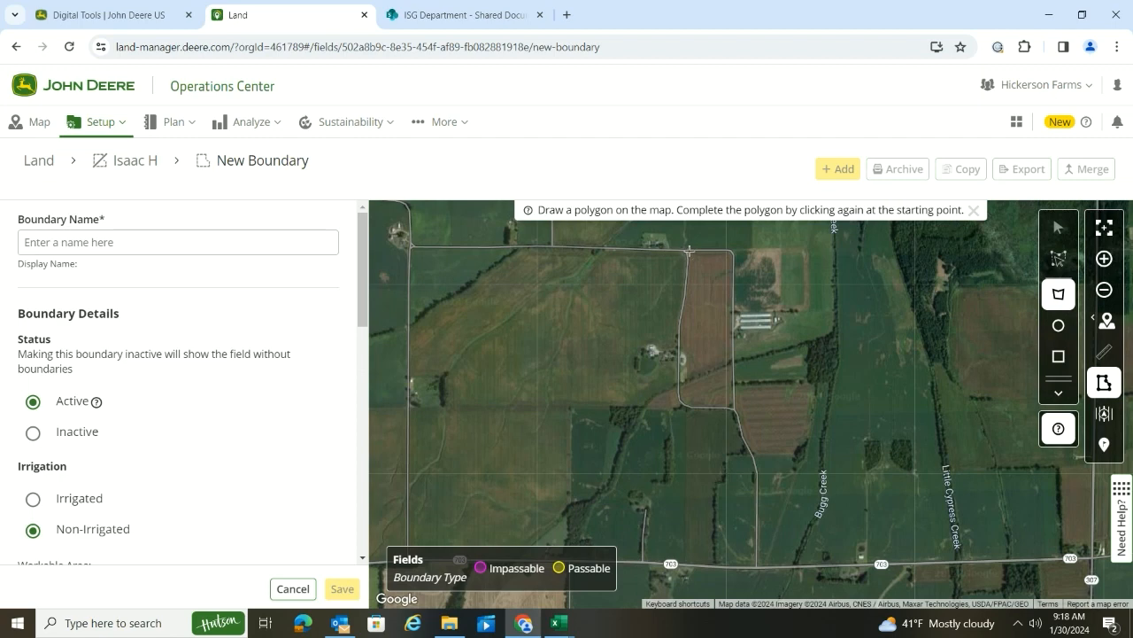
pyautogui.click(687, 298)
pyautogui.click(679, 342)
pyautogui.click(679, 350)
pyautogui.click(688, 355)
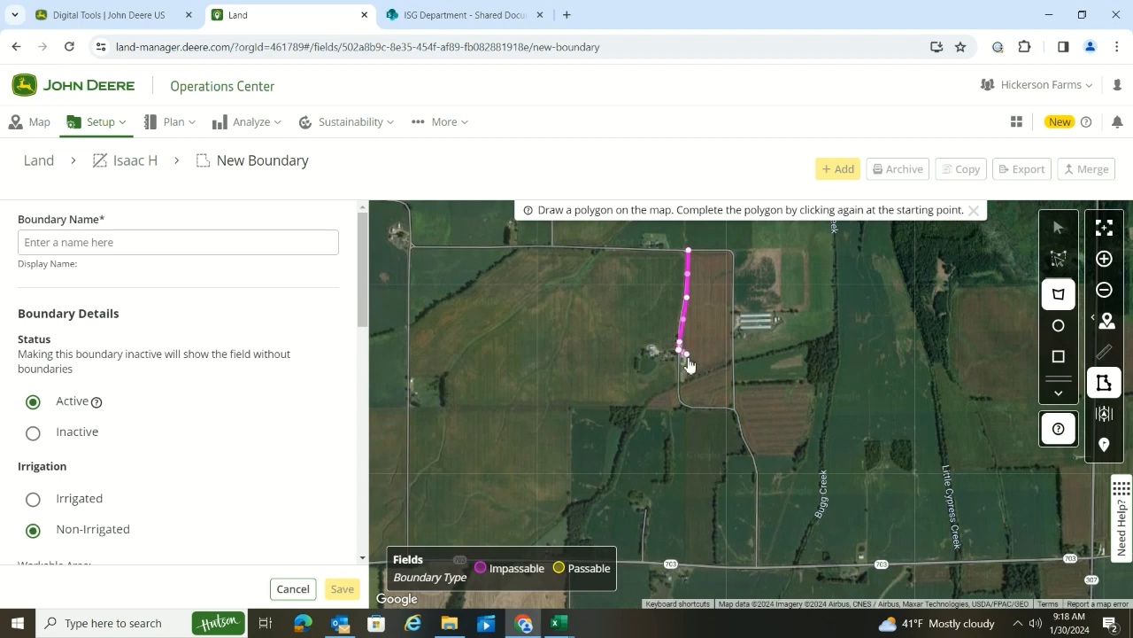
pyautogui.click(688, 379)
pyautogui.click(732, 363)
pyautogui.click(732, 251)
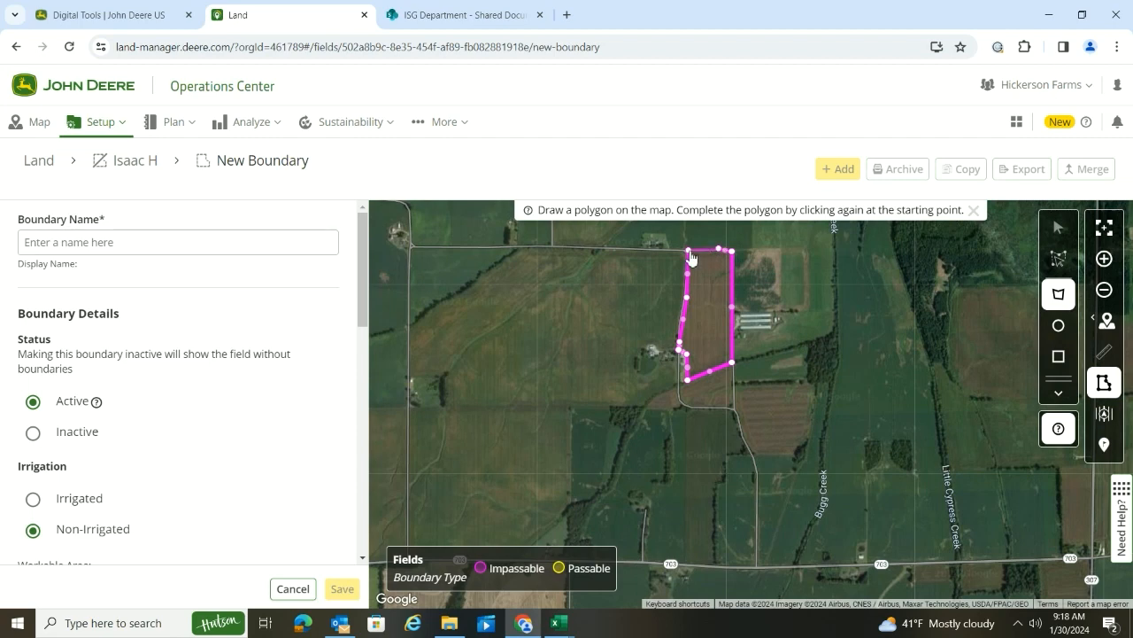
pyautogui.click(690, 253)
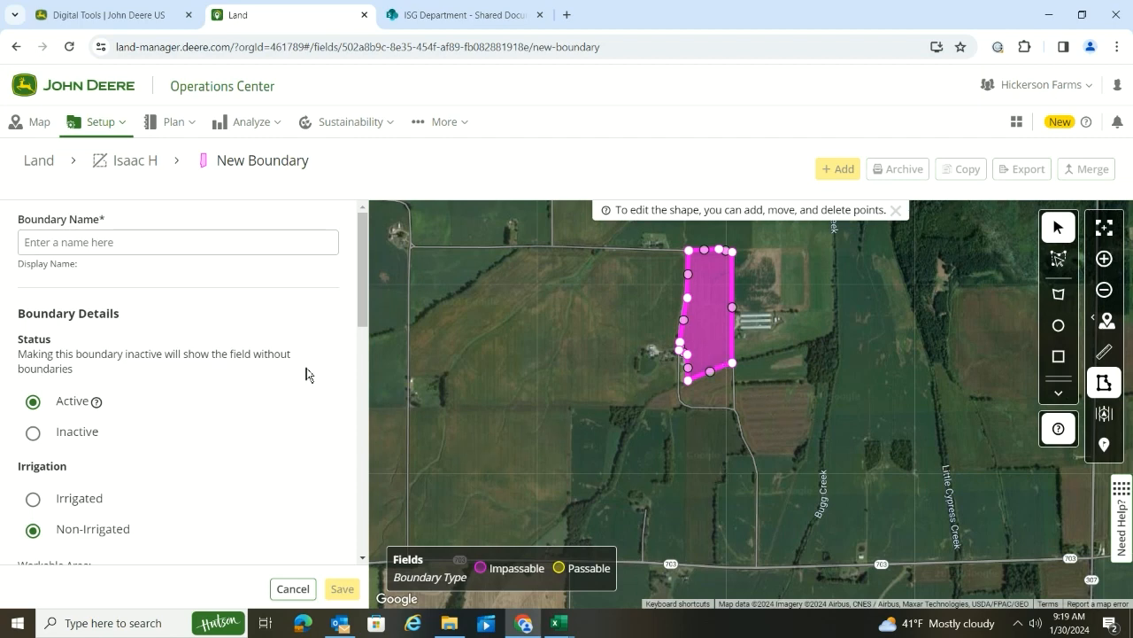
# Step: Name the boundary the same as its field, keeping it active and non-irrigated
pyautogui.click(161, 246)
pyautogui.write('Isaac H')
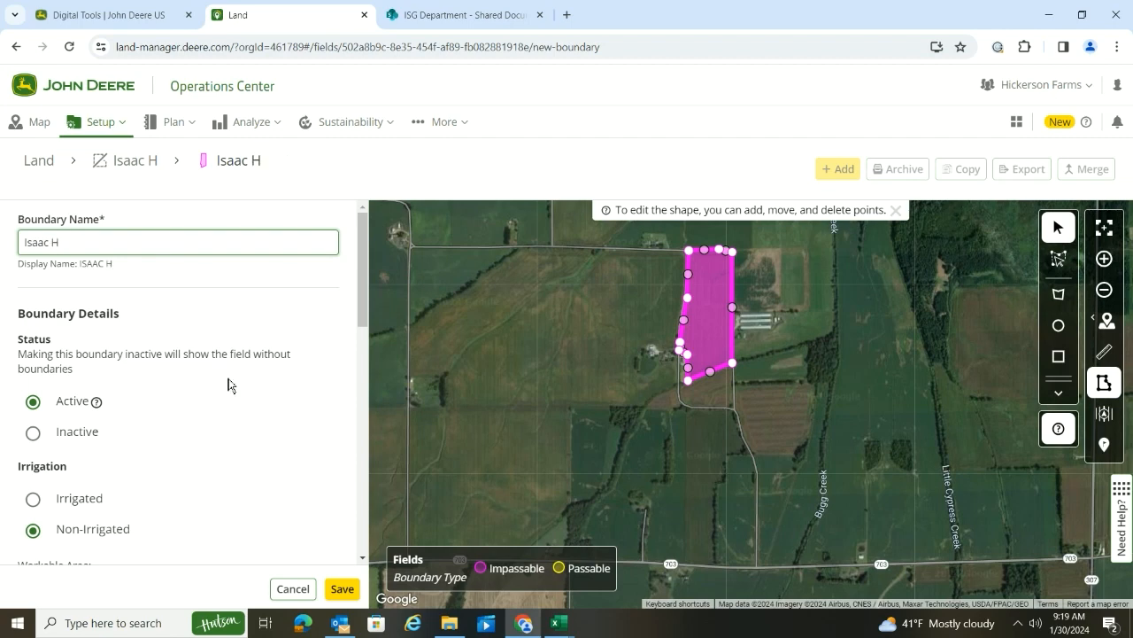
pyautogui.scroll(-3, 269, 445)
pyautogui.scroll(3, 268, 446)
# Step: Draw a second polygon of about 3.2 ac around the small field west of Conner Rd and set it as an exterior shape
pyautogui.click(1058, 294)
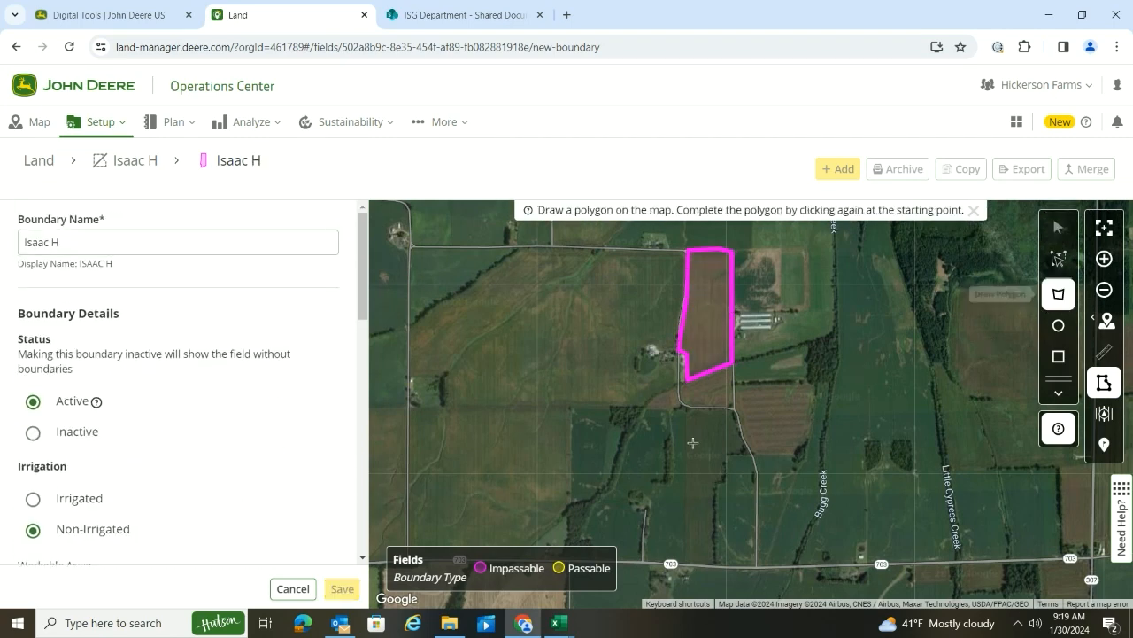
pyautogui.scroll(1, 695, 408)
pyautogui.scroll(1, 706, 377)
pyautogui.moveTo(721, 324); pyautogui.dragTo(717, 390)
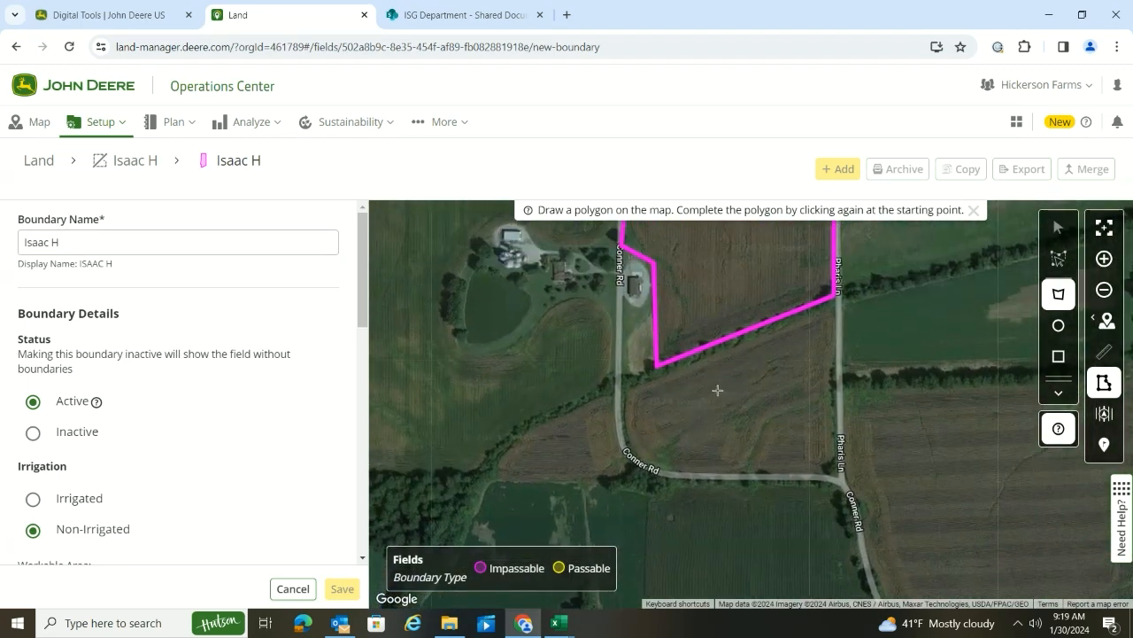
pyautogui.click(607, 392)
pyautogui.click(628, 472)
pyautogui.click(622, 478)
pyautogui.click(552, 483)
pyautogui.click(490, 481)
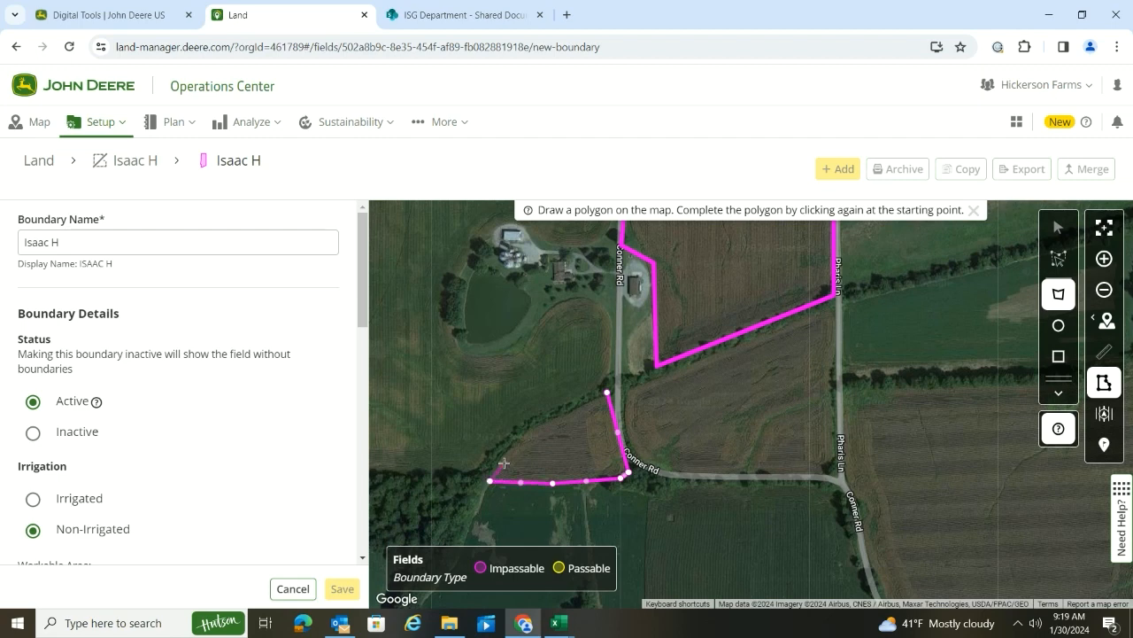
pyautogui.click(507, 448)
pyautogui.click(544, 421)
pyautogui.click(607, 393)
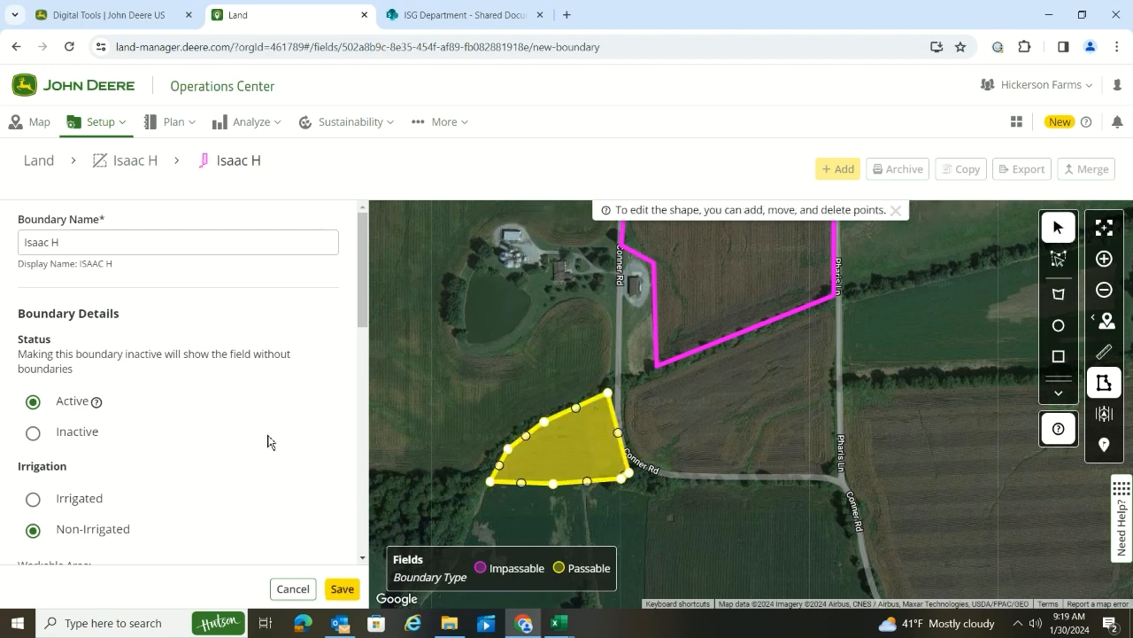
pyautogui.scroll(-6, 311, 375)
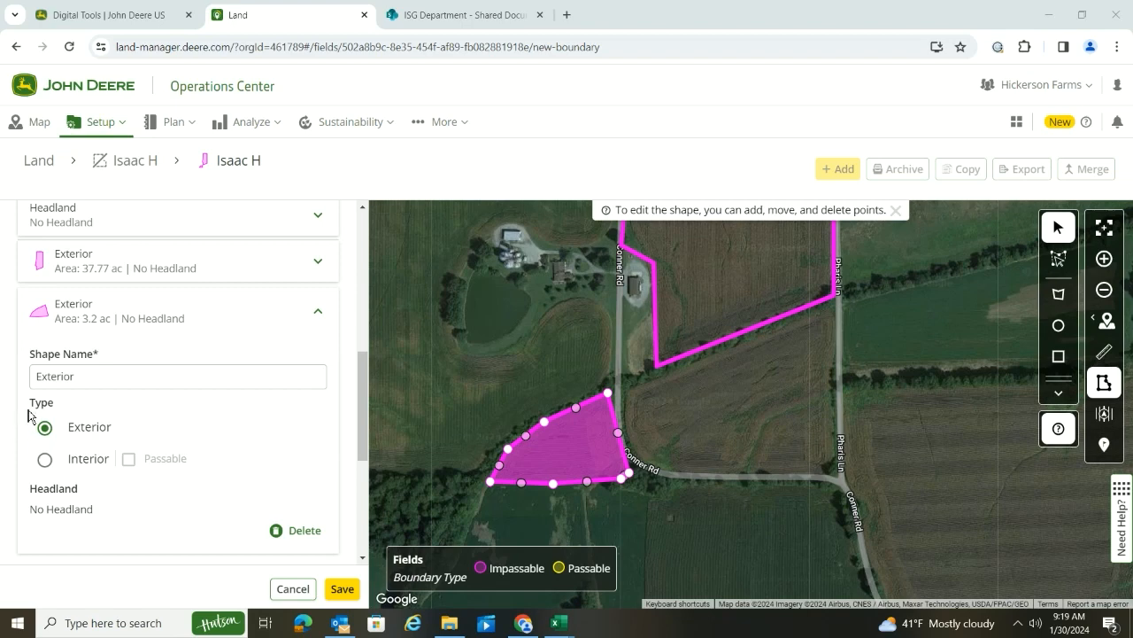
# Step: Draw a third polygon of about 10.4 ac south of the tree line between Conner Rd and Pharis Ln and set it as exterior
pyautogui.click(1059, 294)
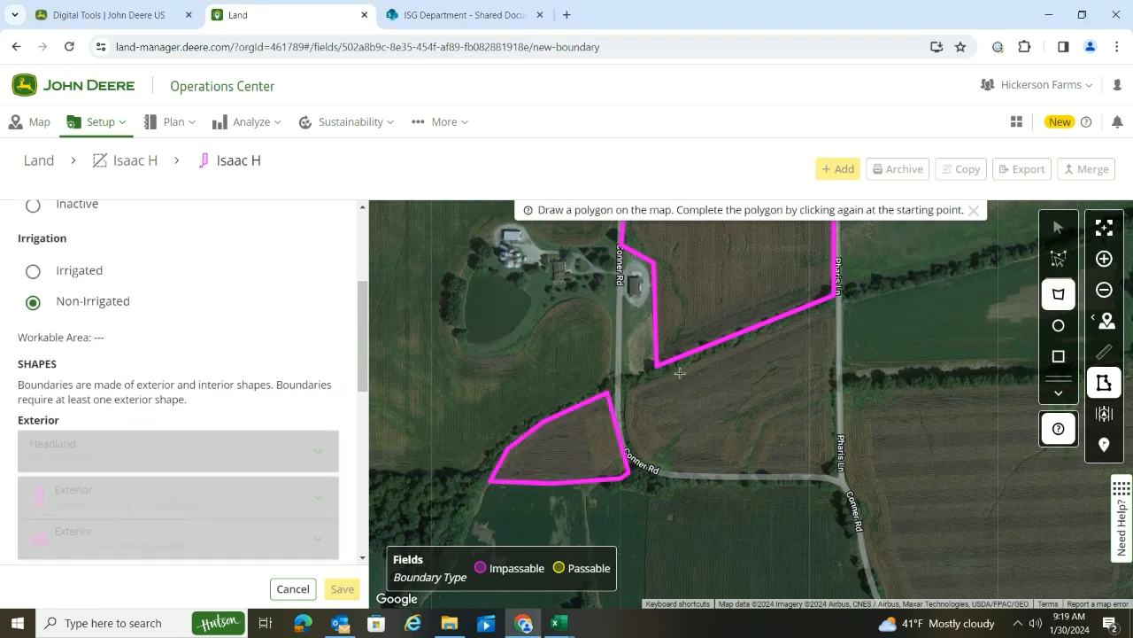
pyautogui.moveTo(659, 378); pyautogui.dragTo(628, 393)
pyautogui.click(648, 380)
pyautogui.click(598, 401)
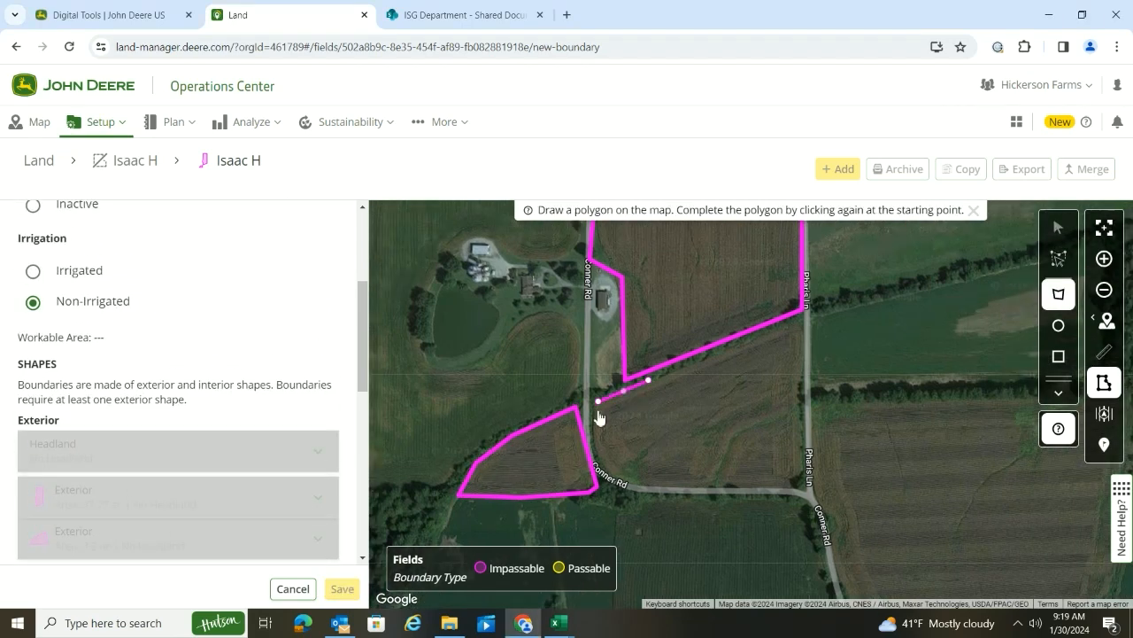
pyautogui.click(597, 448)
pyautogui.click(617, 481)
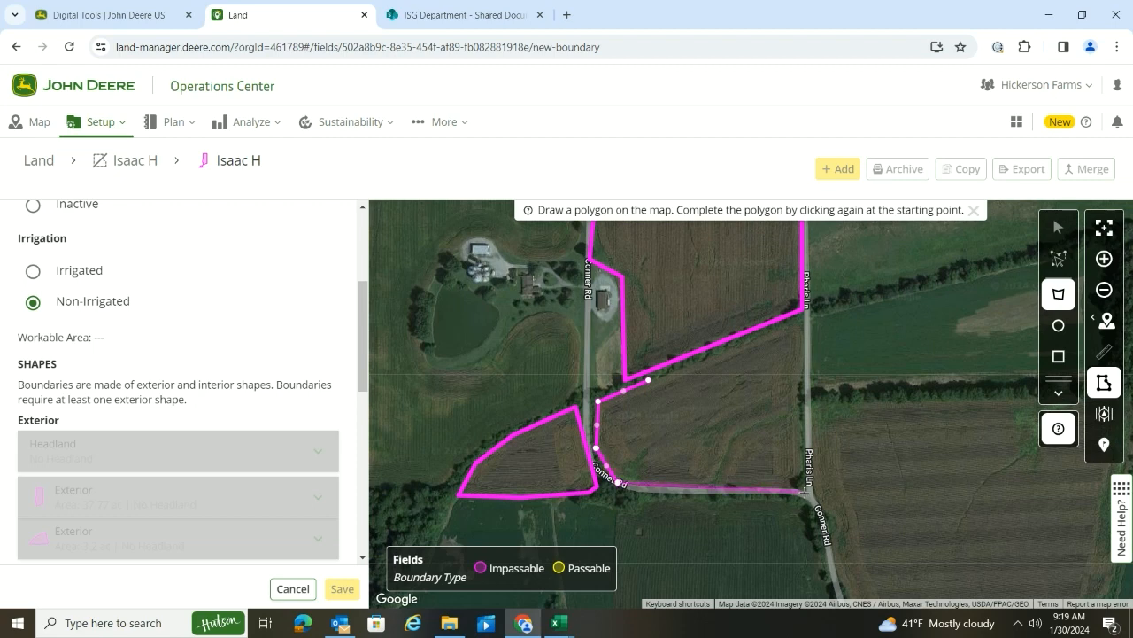
pyautogui.click(803, 487)
pyautogui.click(800, 324)
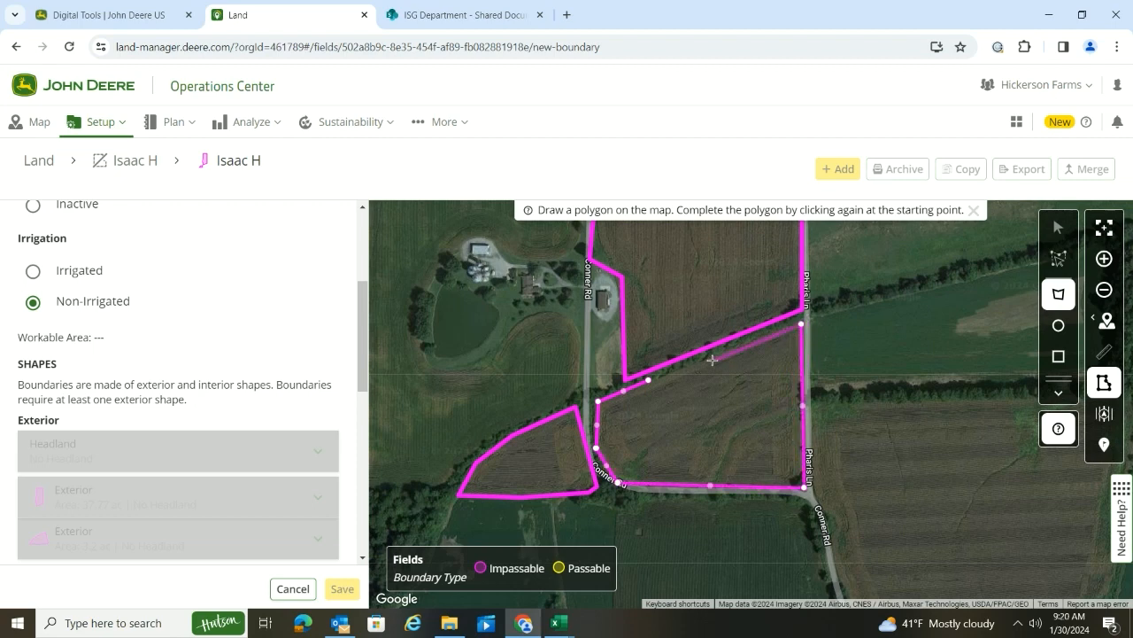
pyautogui.click(649, 380)
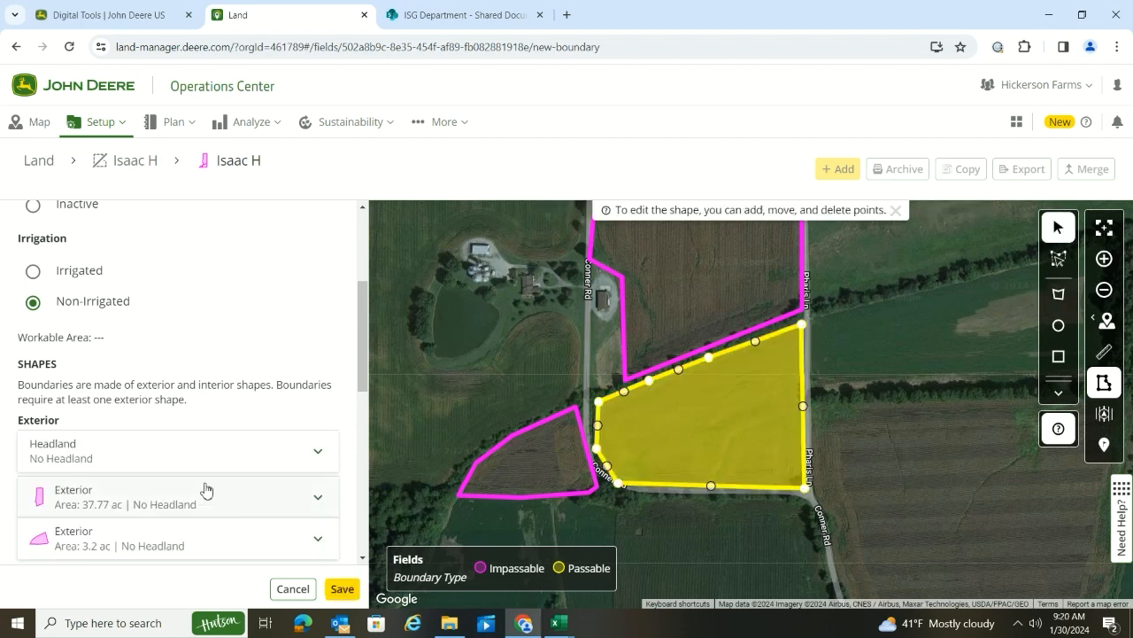
pyautogui.scroll(-3, 206, 490)
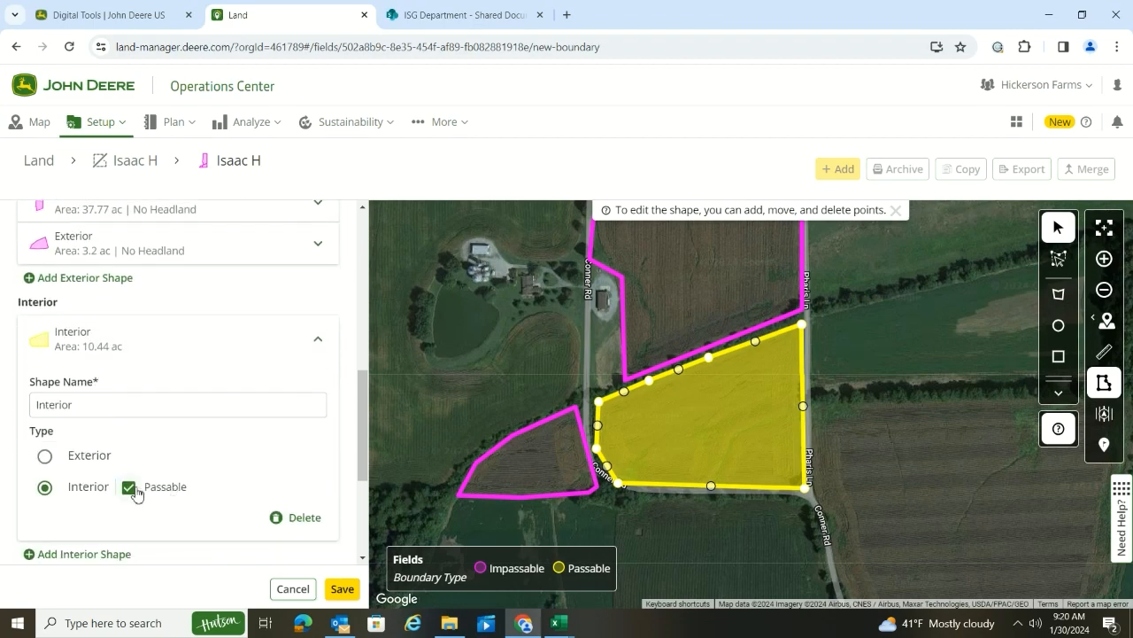
pyautogui.click(130, 488)
pyautogui.scroll(-3, 215, 466)
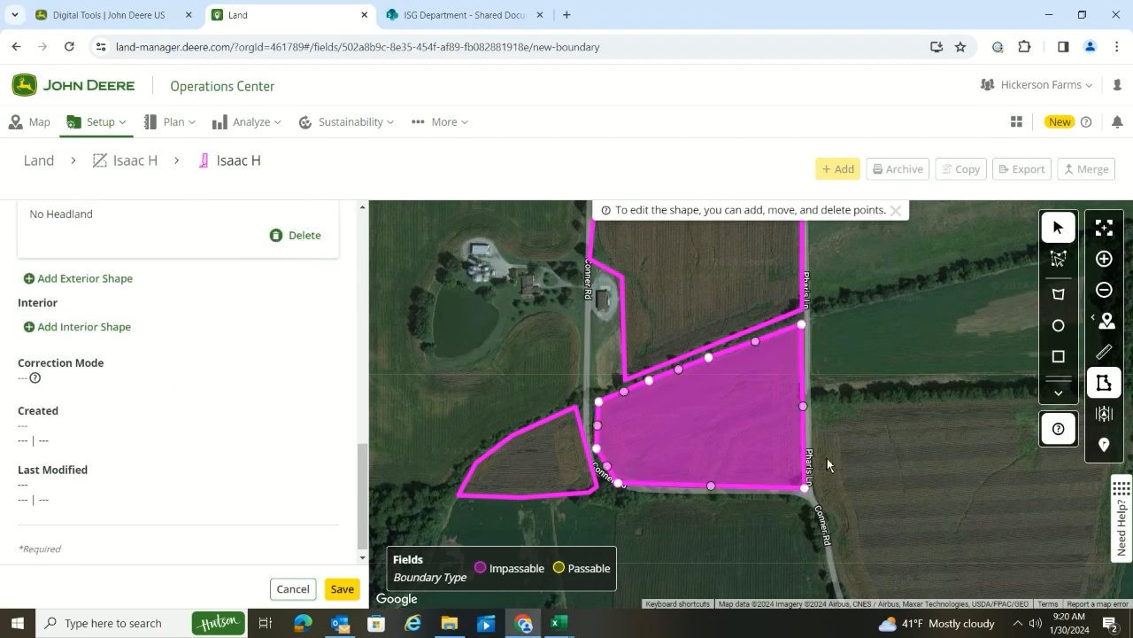
# Step: Draw a fourth polygon of about 31.5 ac around the brown field east of Conner Rd and Pharis Ln and set it as exterior
pyautogui.moveTo(926, 457); pyautogui.dragTo(715, 381)
pyautogui.scroll(-2, 682, 358)
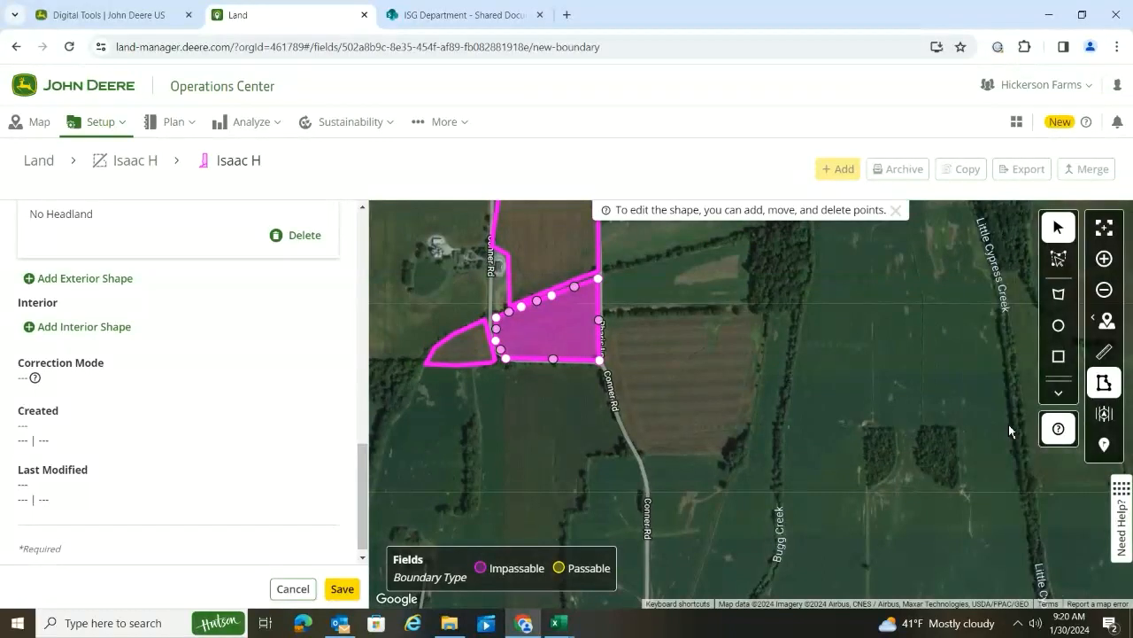
pyautogui.click(1058, 293)
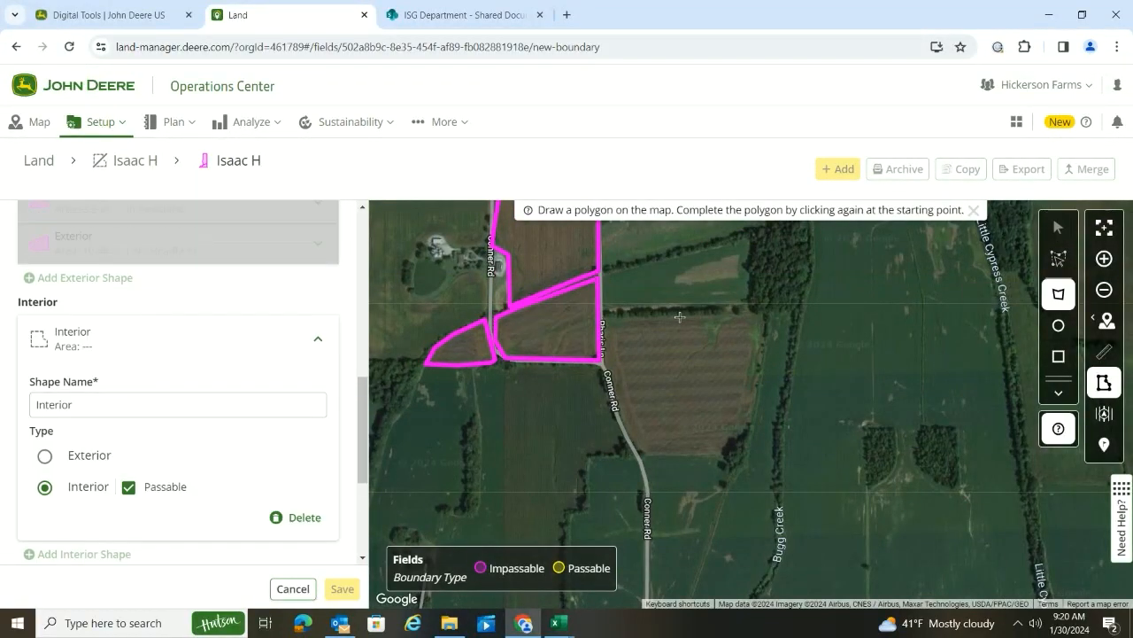
pyautogui.click(679, 315)
pyautogui.click(603, 315)
pyautogui.click(605, 366)
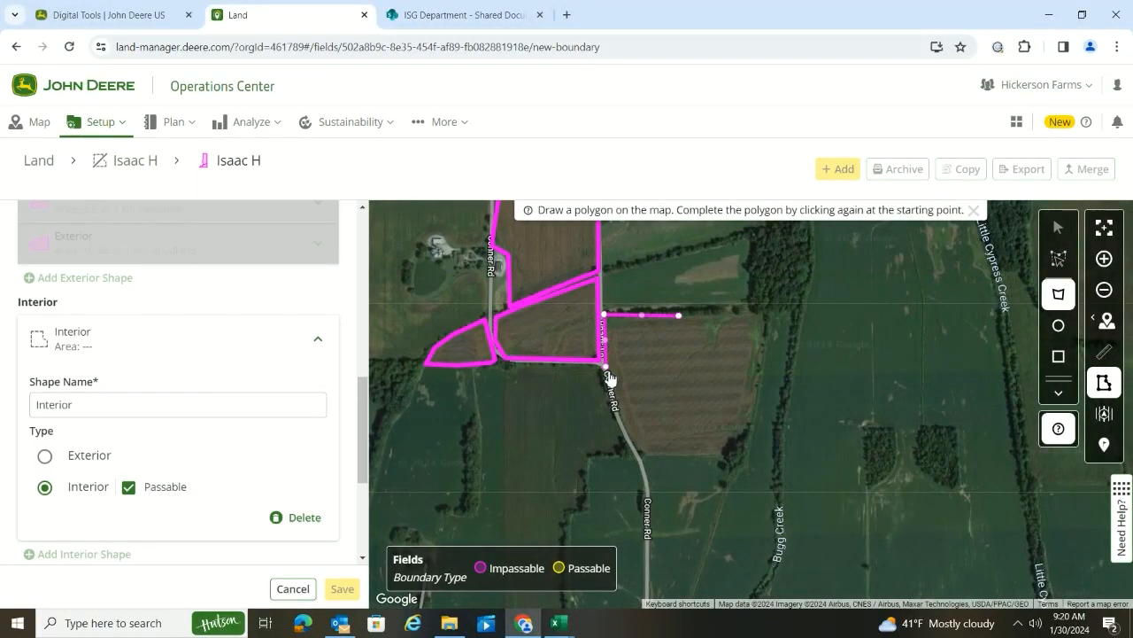
pyautogui.click(625, 416)
pyautogui.click(640, 450)
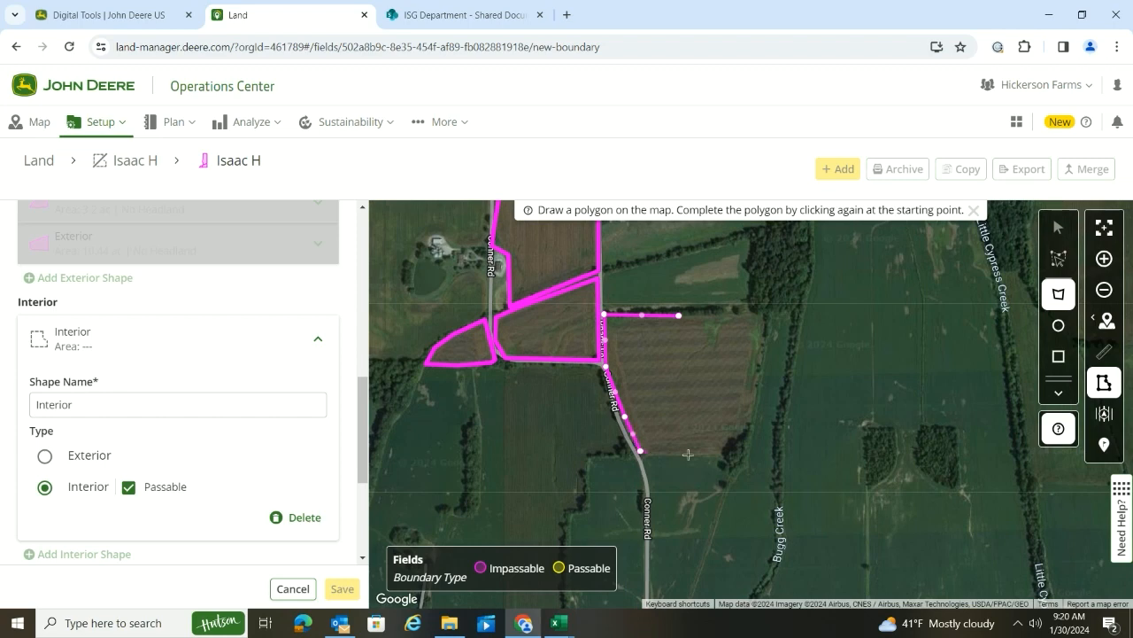
pyautogui.click(736, 455)
pyautogui.click(746, 428)
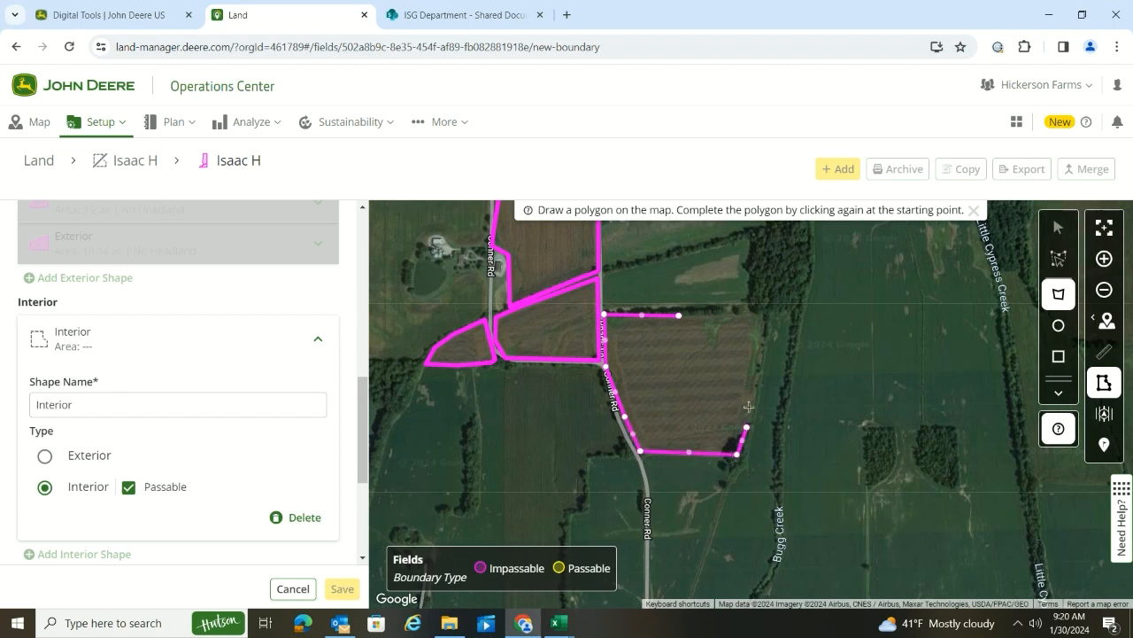
pyautogui.click(766, 315)
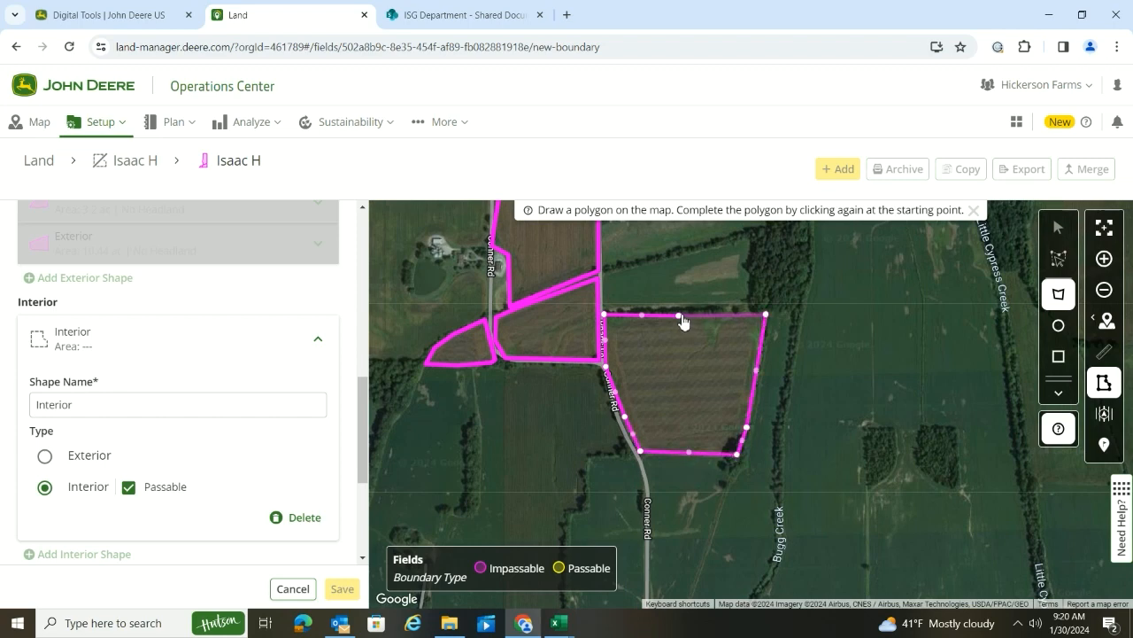
pyautogui.click(680, 316)
pyautogui.click(128, 486)
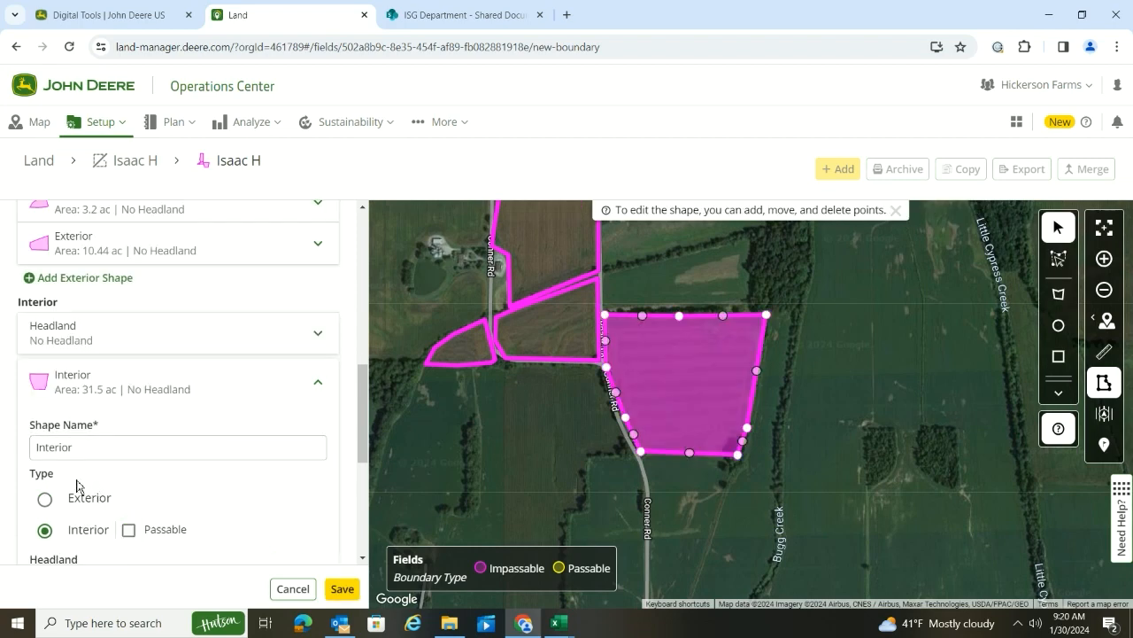
pyautogui.click(46, 499)
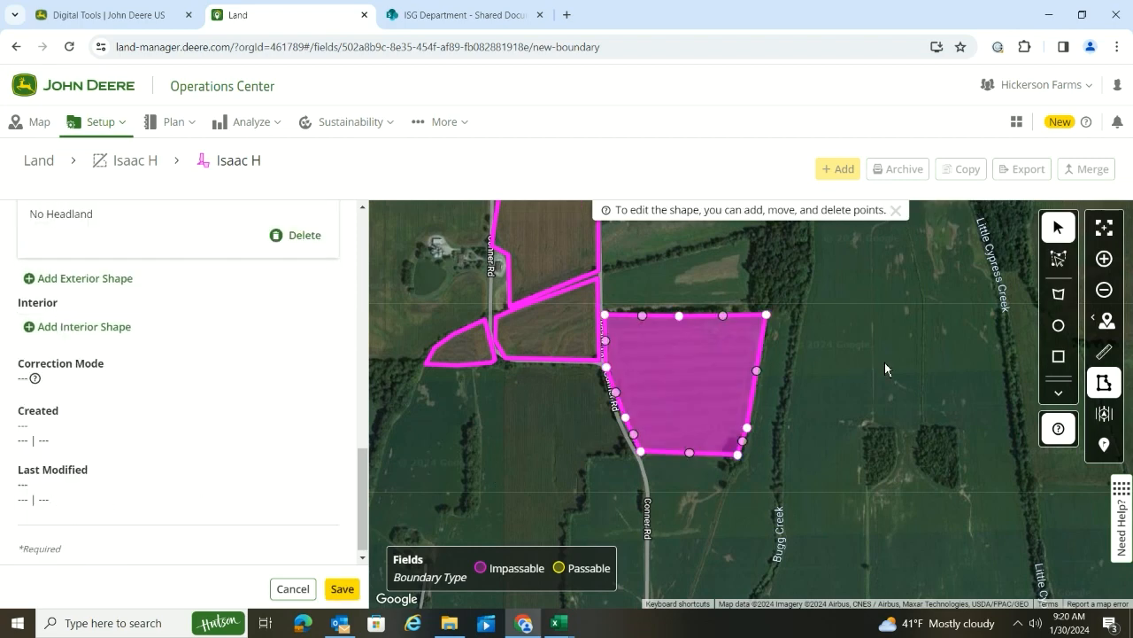
# Step: Draw a passable interior rectangle of about 2.1 ac with the polygon tool inside the brown field east of Conner Rd
pyautogui.click(1061, 299)
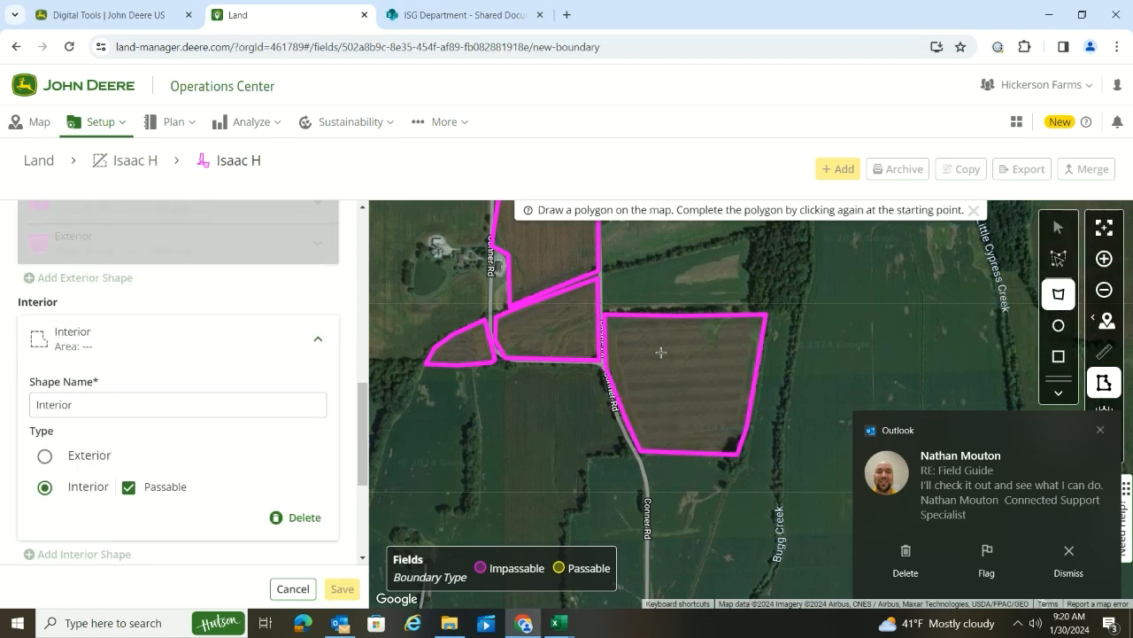
pyautogui.click(660, 380)
pyautogui.click(703, 381)
pyautogui.click(702, 351)
pyautogui.click(659, 352)
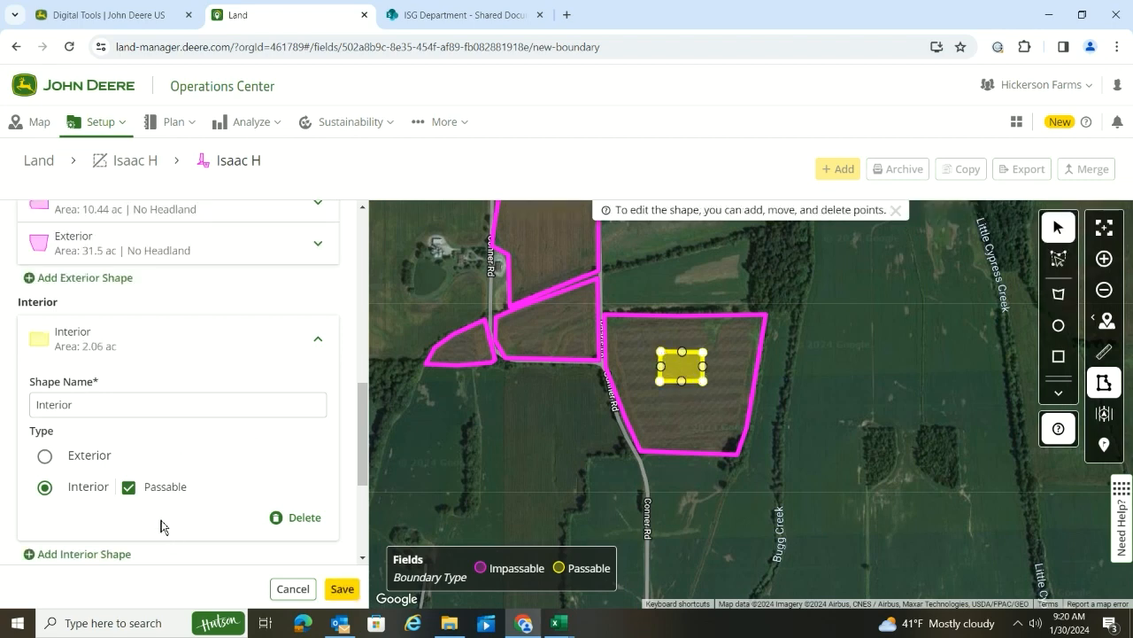
# Step: Draw a second passable interior polygon of about 0.65 ac along the curved waterway in the northern field beside Pharis Ln
pyautogui.moveTo(521, 399); pyautogui.dragTo(541, 506)
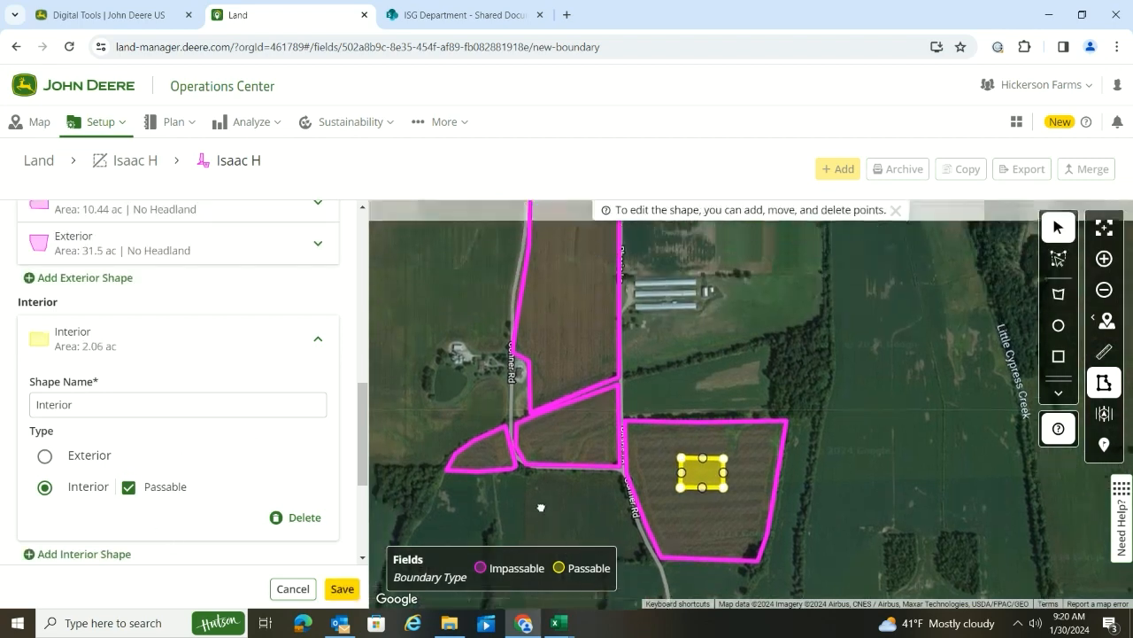
pyautogui.moveTo(694, 299); pyautogui.dragTo(721, 369)
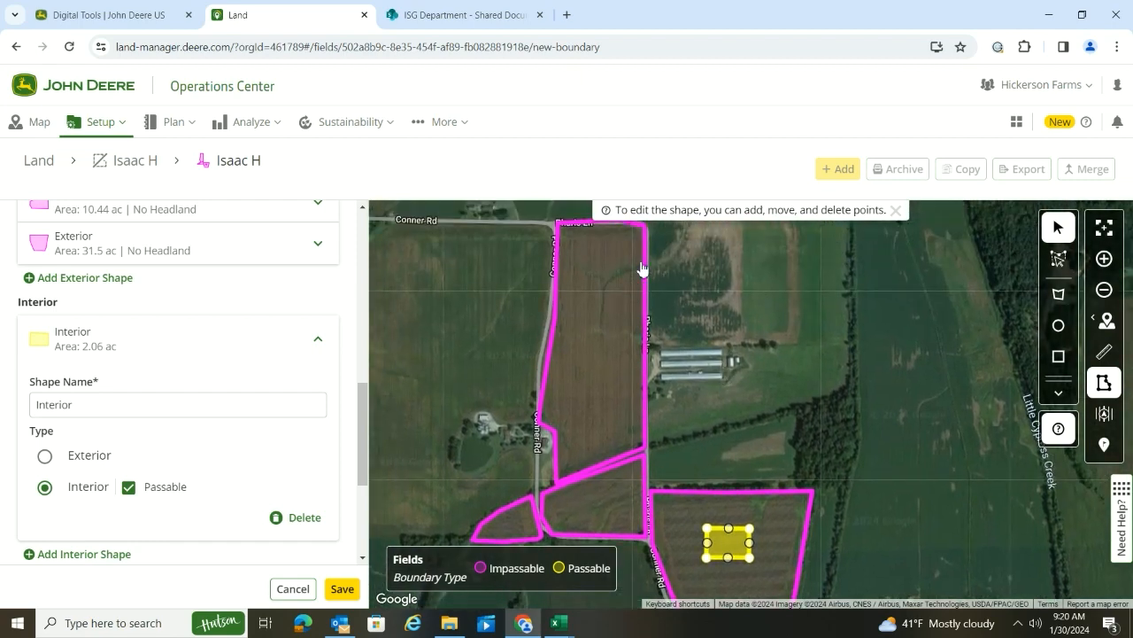
pyautogui.scroll(1, 742, 293)
pyautogui.moveTo(698, 289); pyautogui.dragTo(740, 396)
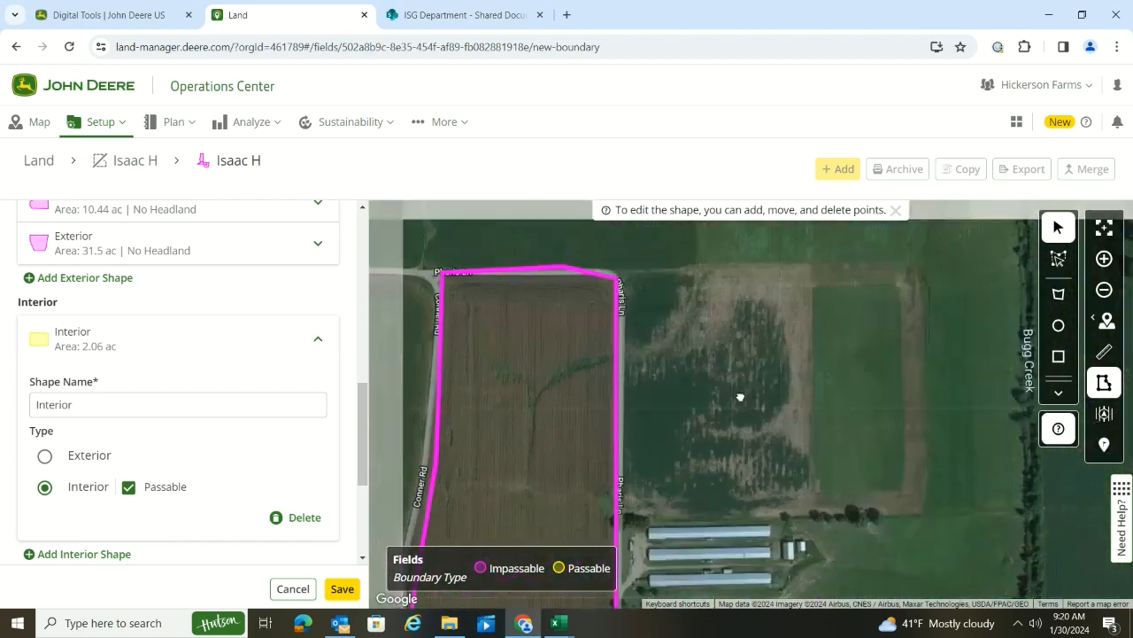
pyautogui.click(1058, 293)
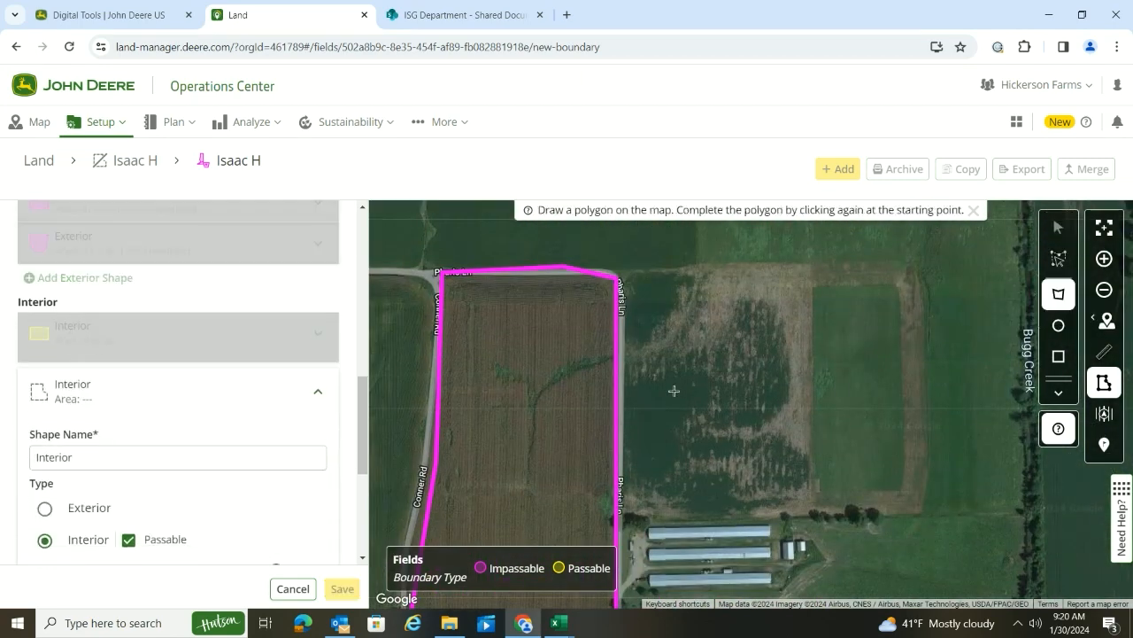
pyautogui.click(610, 352)
pyautogui.click(564, 366)
pyautogui.click(534, 386)
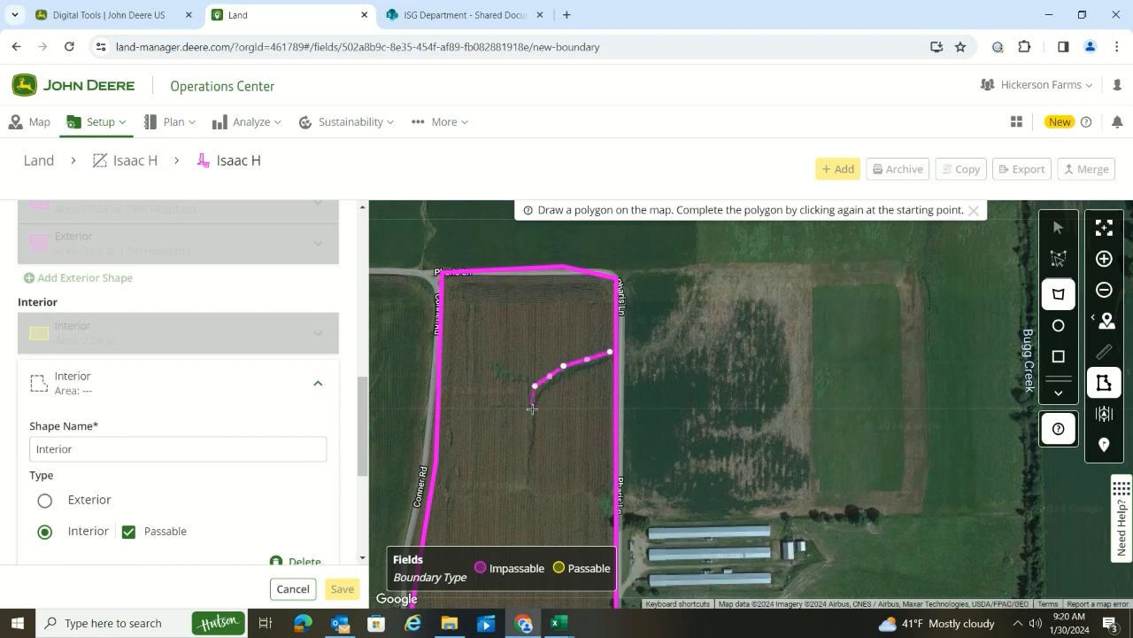
pyautogui.click(526, 418)
pyautogui.click(529, 470)
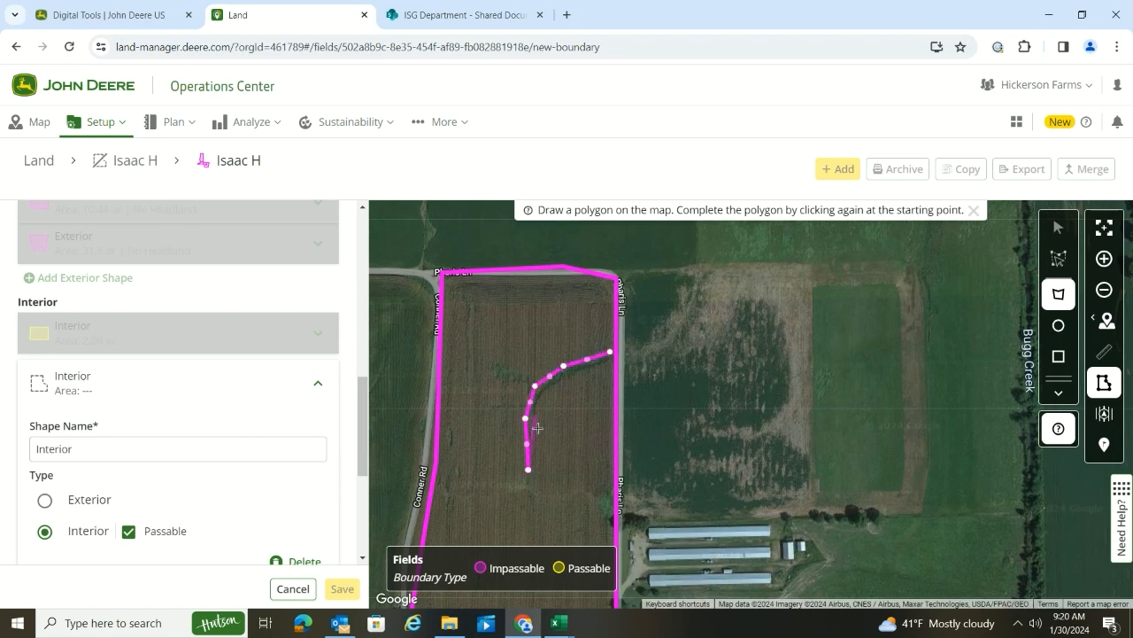
pyautogui.click(540, 449)
pyautogui.click(534, 406)
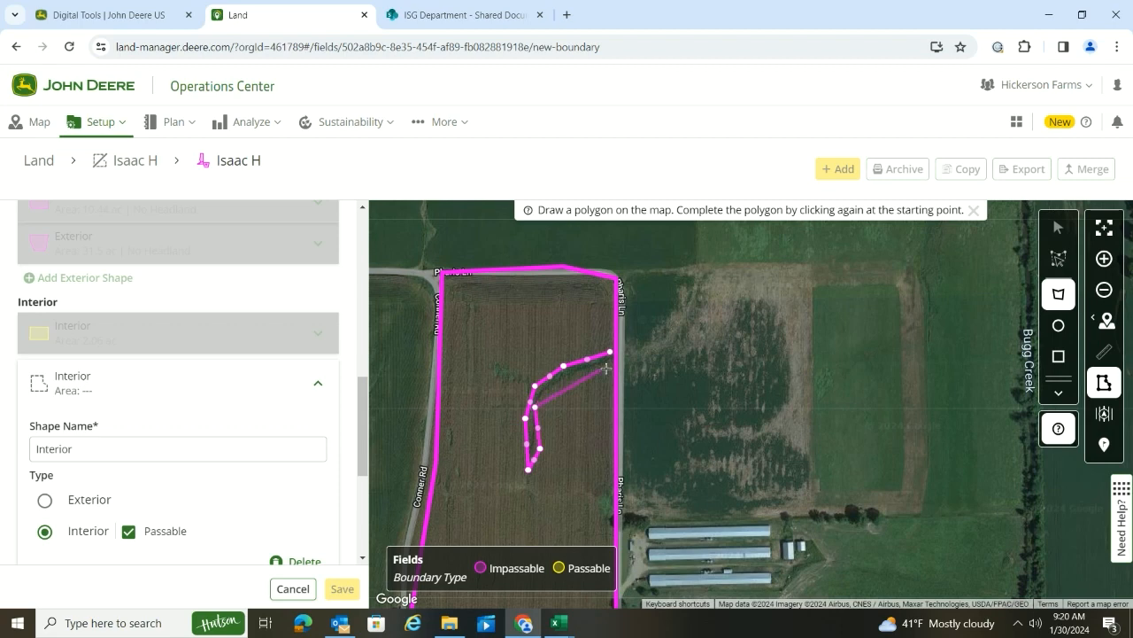
pyautogui.click(563, 374)
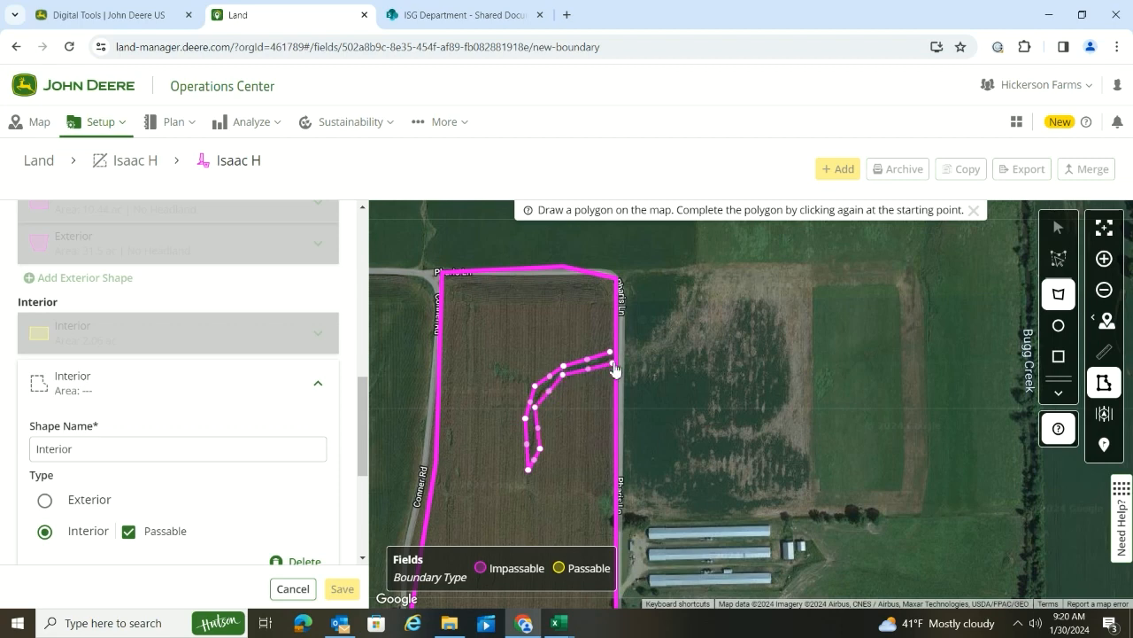
pyautogui.click(611, 353)
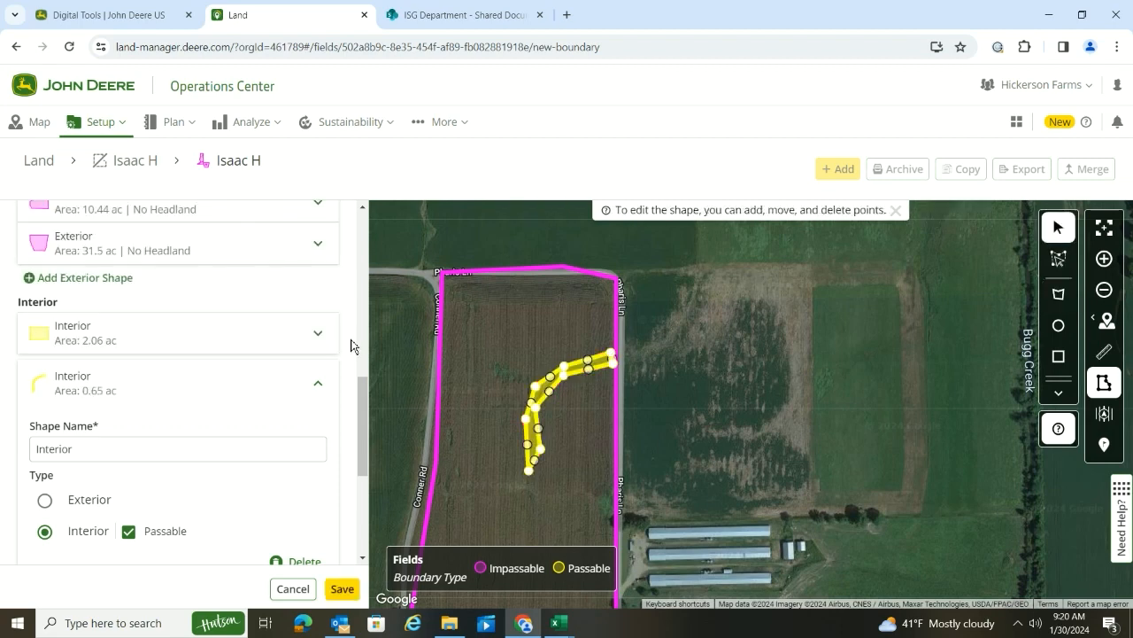
# Step: Rename the rectangular interior shape in the brown field as "trees" and make it impassable
pyautogui.scroll(-1, 130, 402)
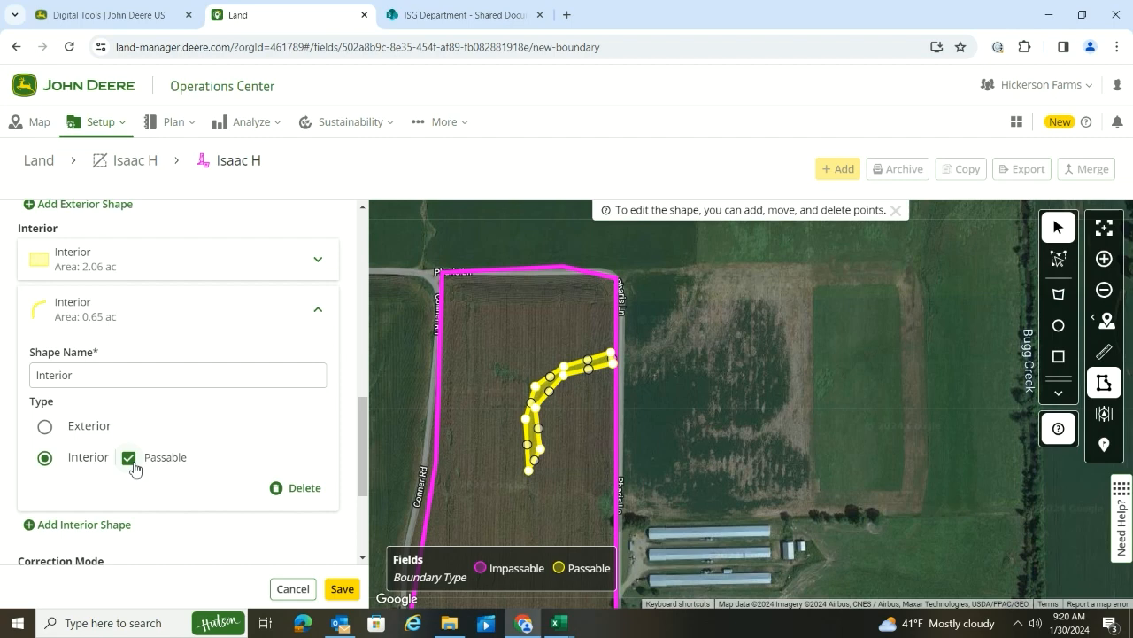
pyautogui.click(197, 271)
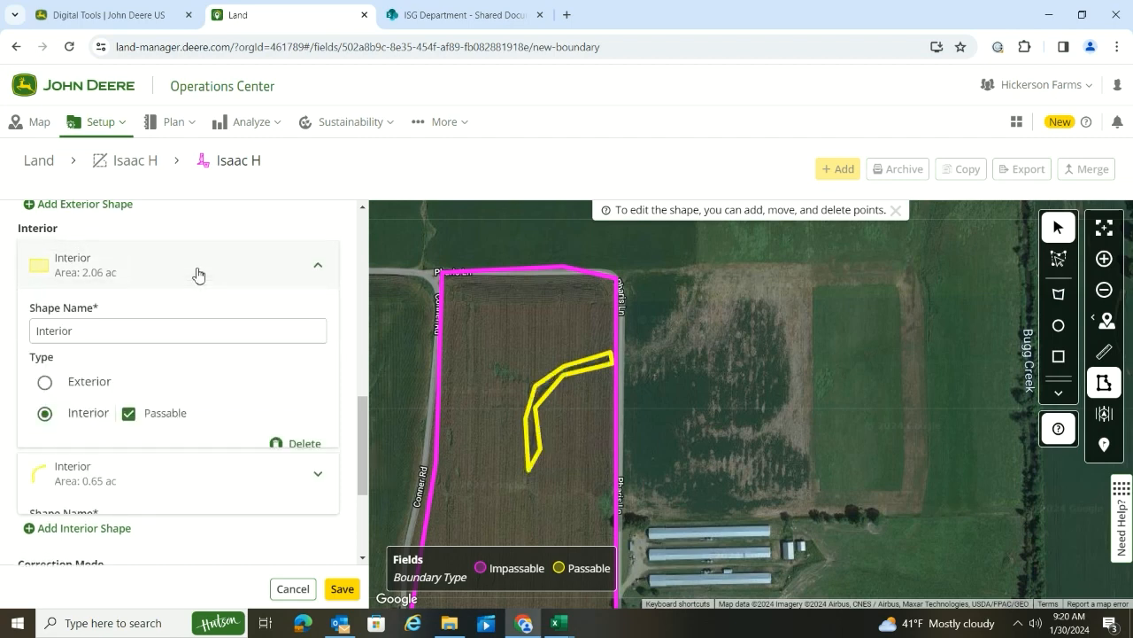
pyautogui.click(137, 326)
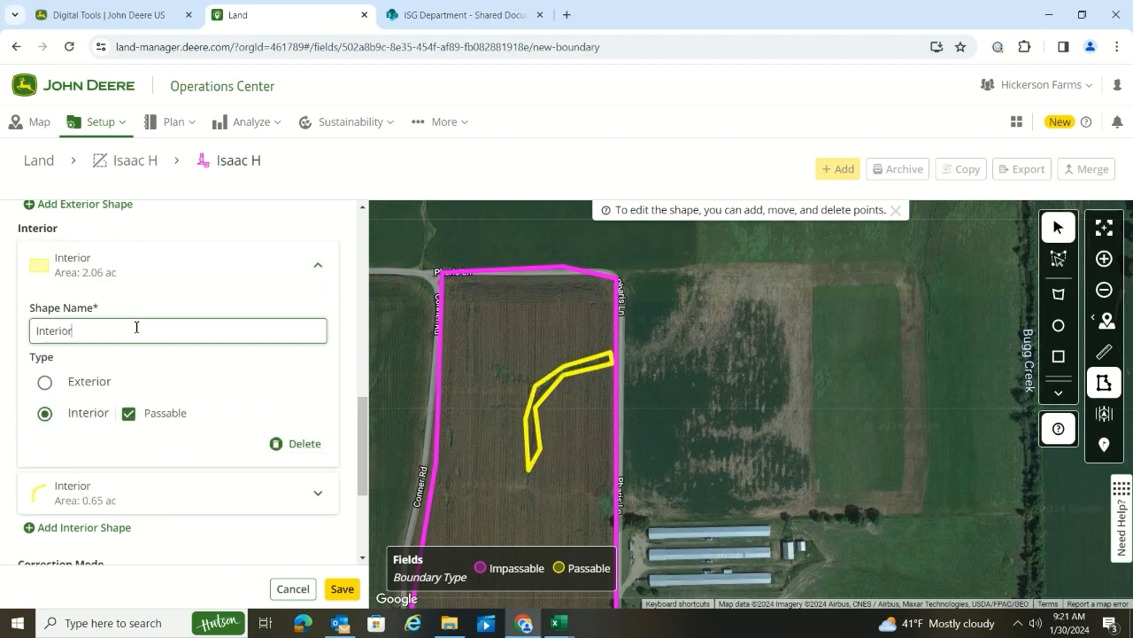
pyautogui.press('BackSpace')
pyautogui.press('BackSpace')
pyautogui.press('BackSpace')
pyautogui.press('BackSpace')
pyautogui.press('BackSpace')
pyautogui.press('BackSpace')
pyautogui.press('BackSpace')
pyautogui.press('BackSpace')
pyautogui.write('te')
pyautogui.press('BackSpace')
pyautogui.write('rees')
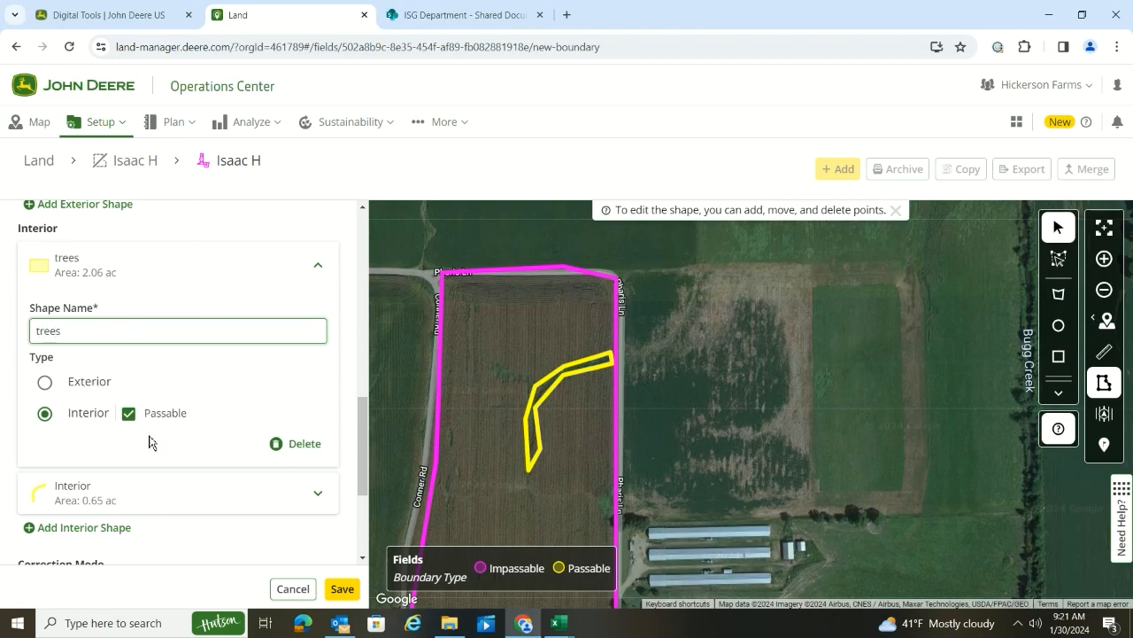
pyautogui.click(128, 414)
pyautogui.scroll(-5, 629, 392)
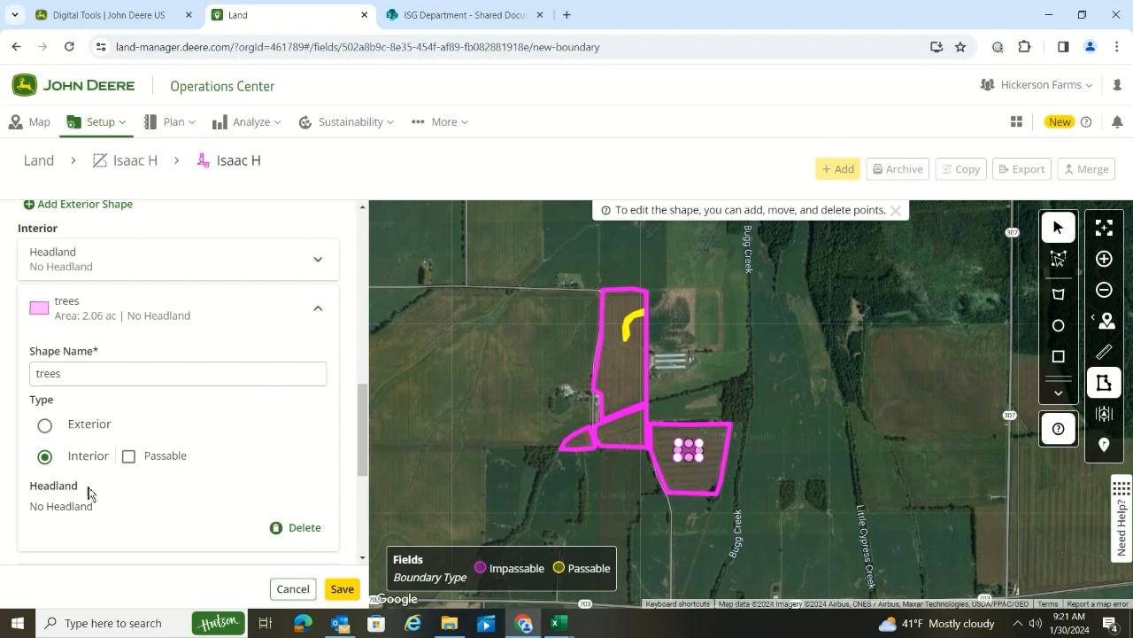
# Step: Review the boundary's details and save the boundary with its exterior and interior shapes
pyautogui.scroll(10, 167, 489)
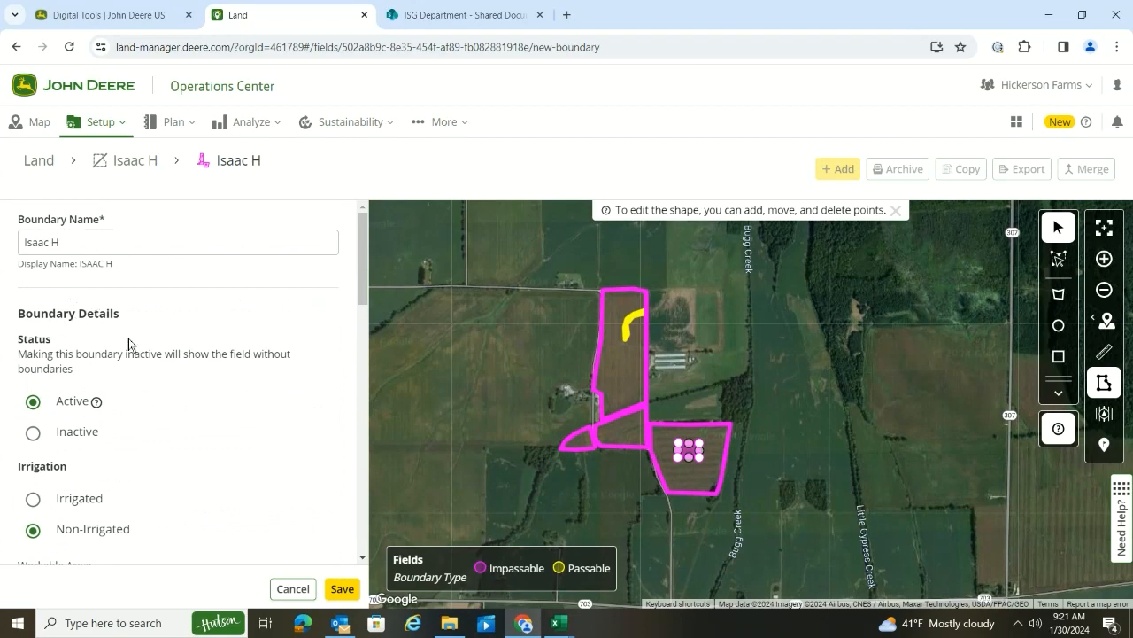
pyautogui.scroll(-10, 243, 481)
pyautogui.click(346, 589)
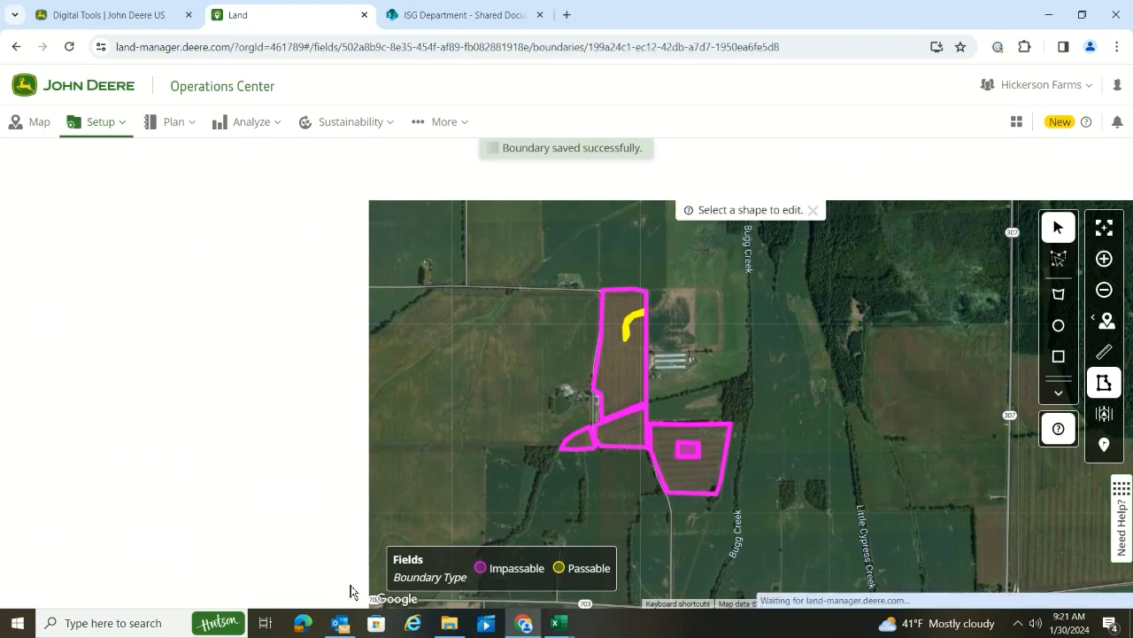